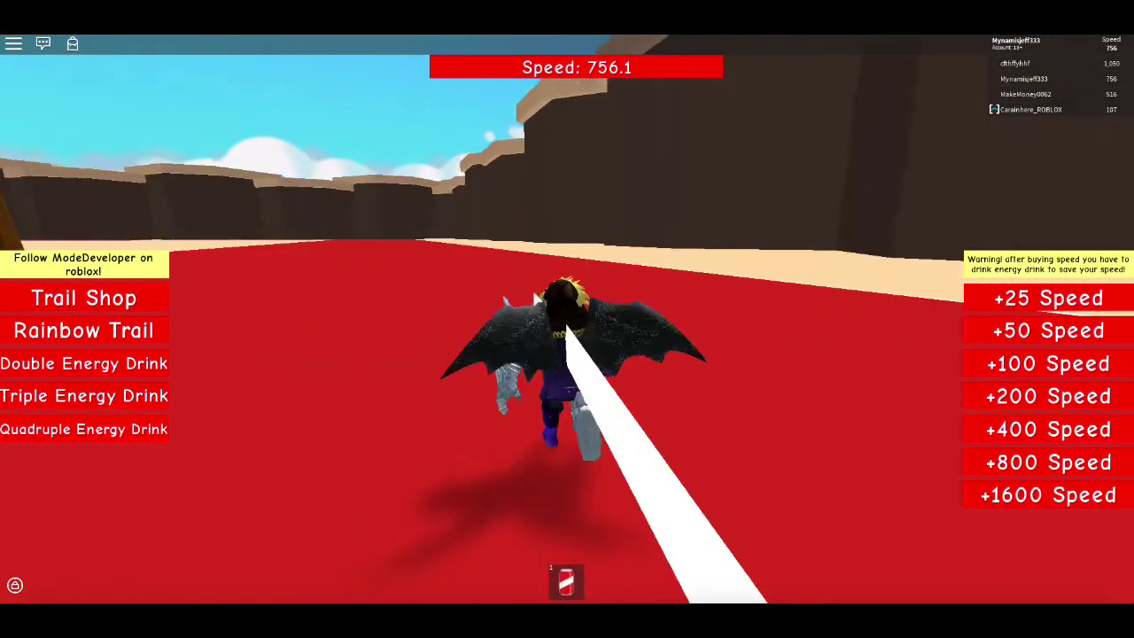
# Step: Steer the running avatar left, then toward the beach on the red arena
pyautogui.press('a')
pyautogui.press('d')
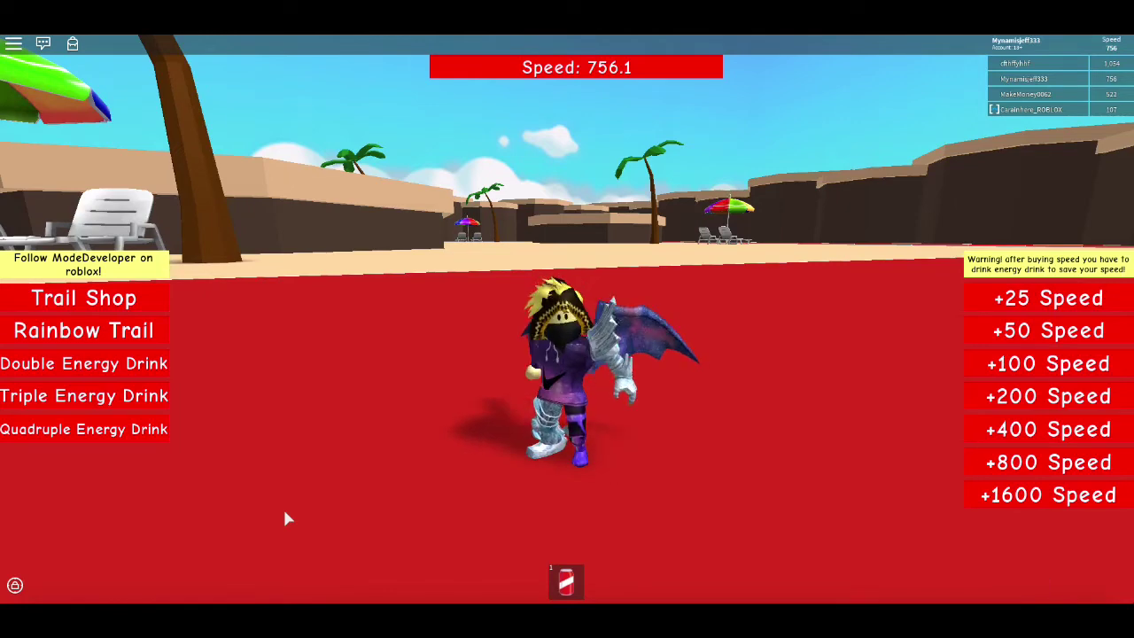
# Step: Minimize Roblox, open Mac Auto Clicker from the FastClicker Dock icon, and reposition its window
pyautogui.press('super+m')
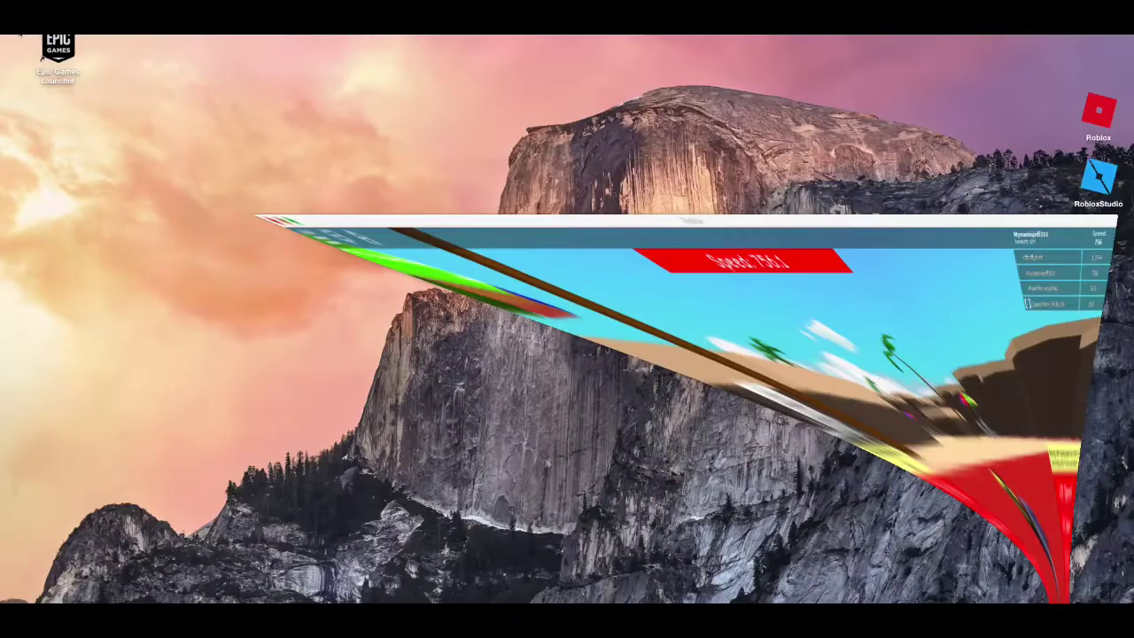
pyautogui.rightClick(244, 600)
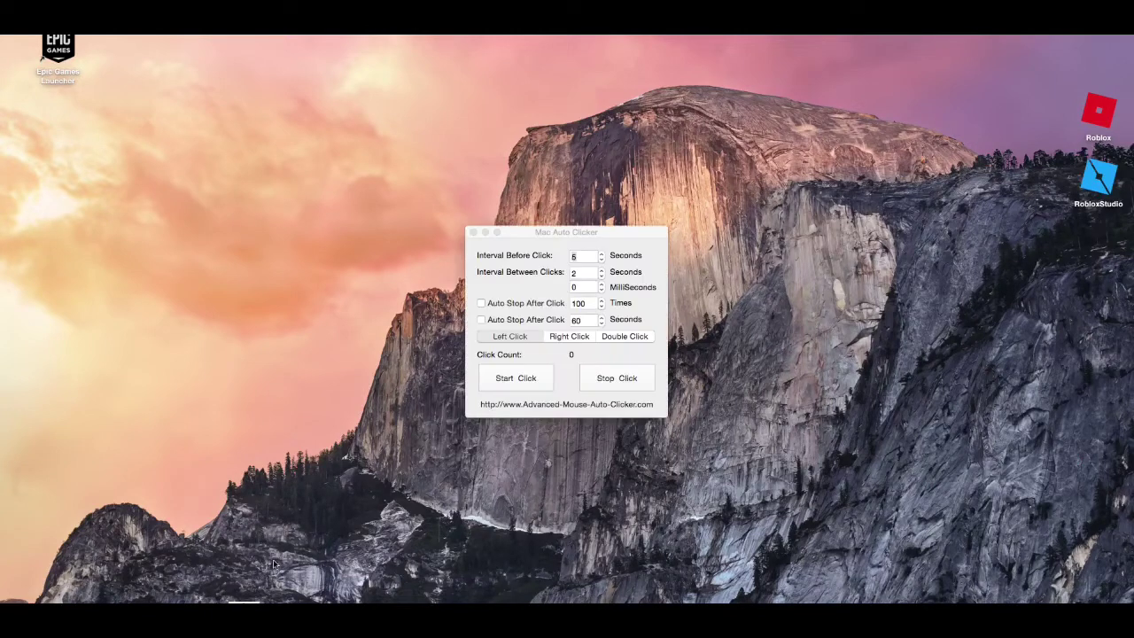
pyautogui.moveTo(514, 235)
pyautogui.mouseDown()
pyautogui.moveTo(462, 241)
pyautogui.moveTo(519, 244)
pyautogui.mouseUp()
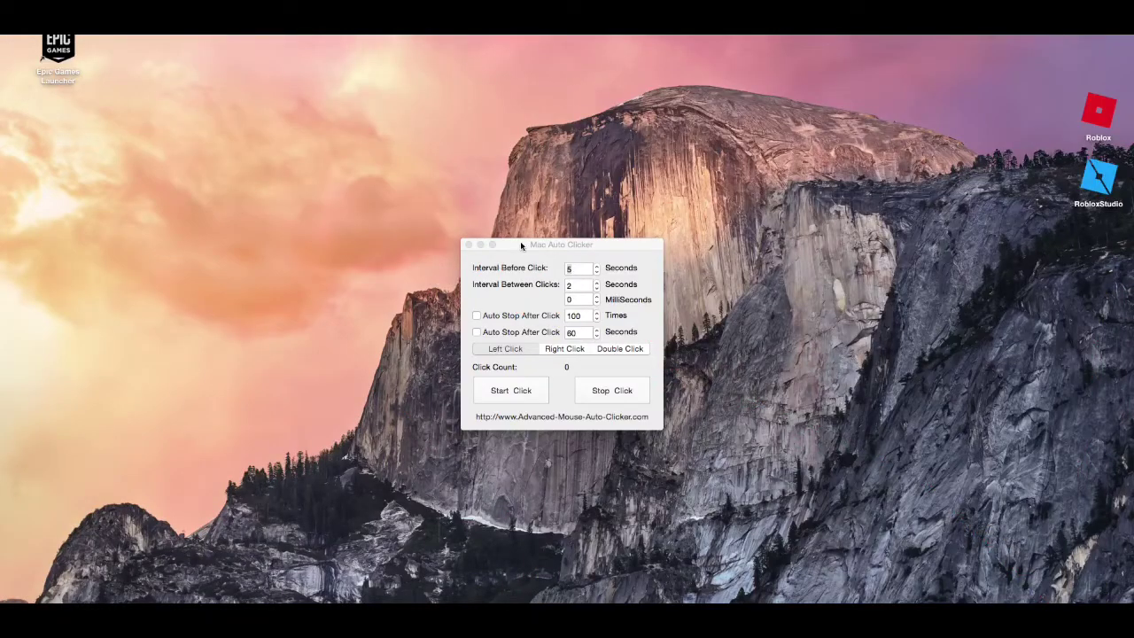
pyautogui.moveTo(521, 246); pyautogui.dragTo(355, 184)
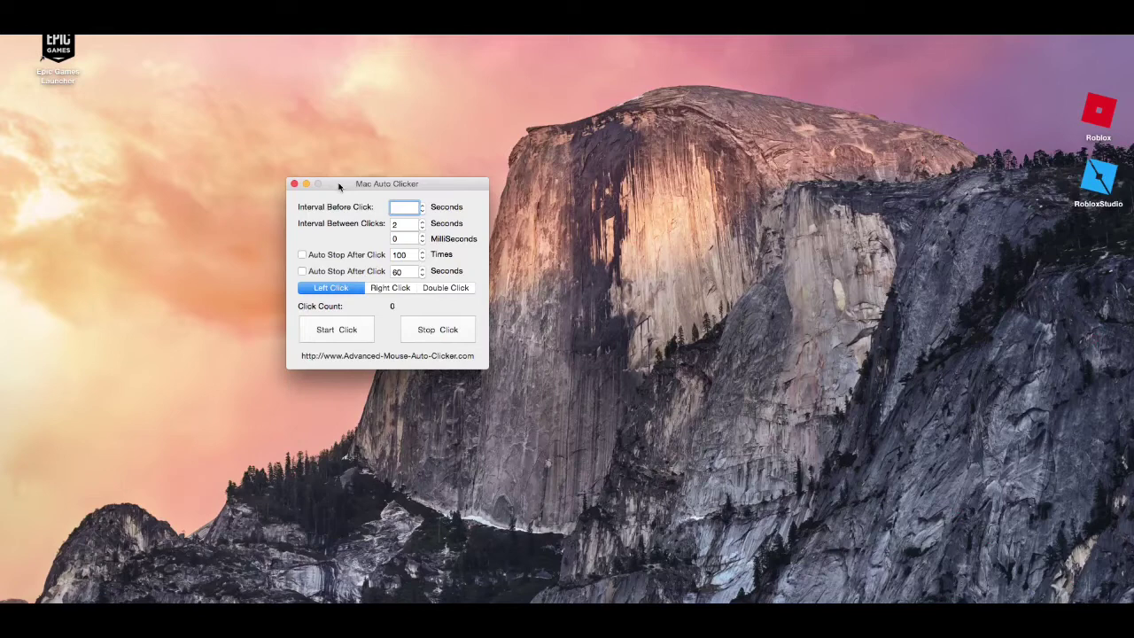
pyautogui.moveTo(338, 186)
pyautogui.mouseDown()
pyautogui.moveTo(239, 98)
pyautogui.moveTo(350, 192)
pyautogui.moveTo(386, 167)
pyautogui.moveTo(837, 304)
pyautogui.mouseUp()
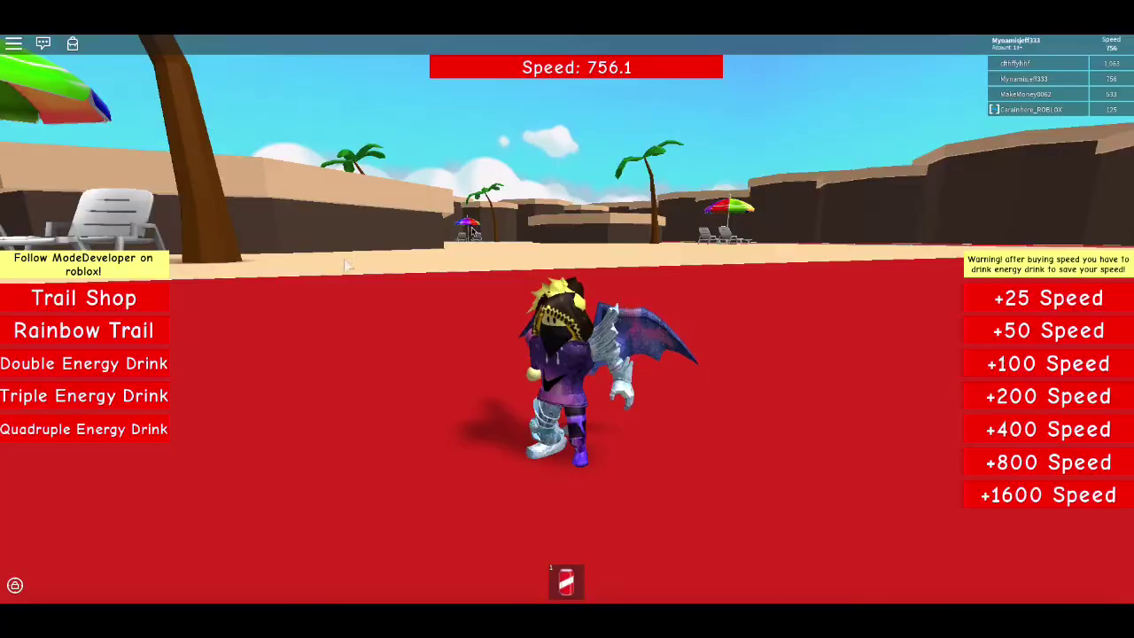
# Step: Run the avatar back and forth between the red floor and the sand beach
pyautogui.press('a')
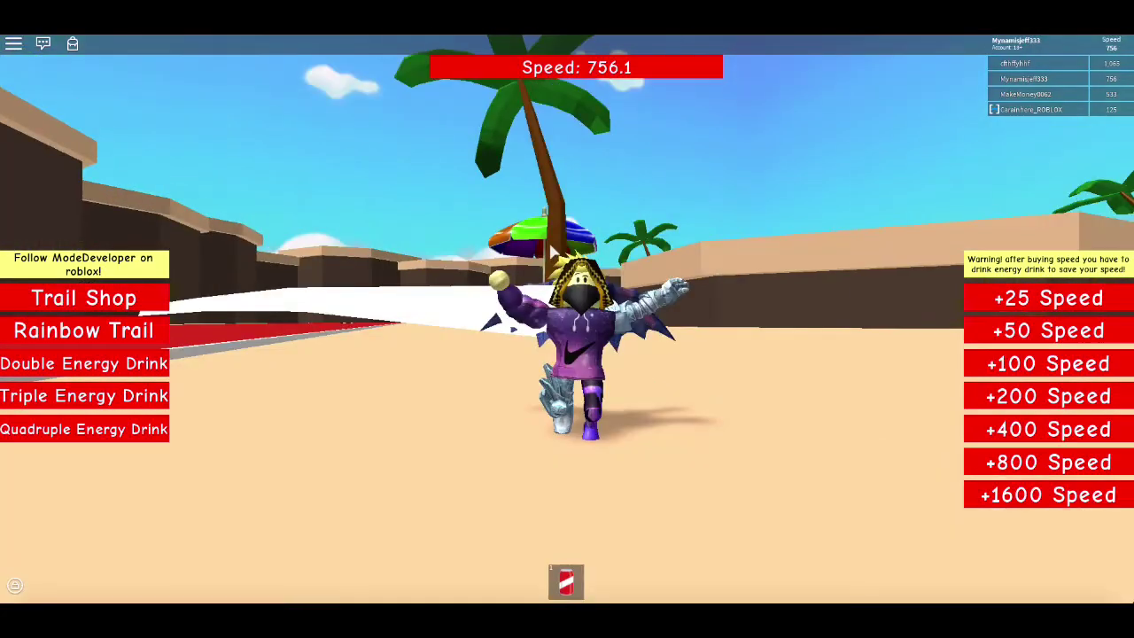
pyautogui.press('w')
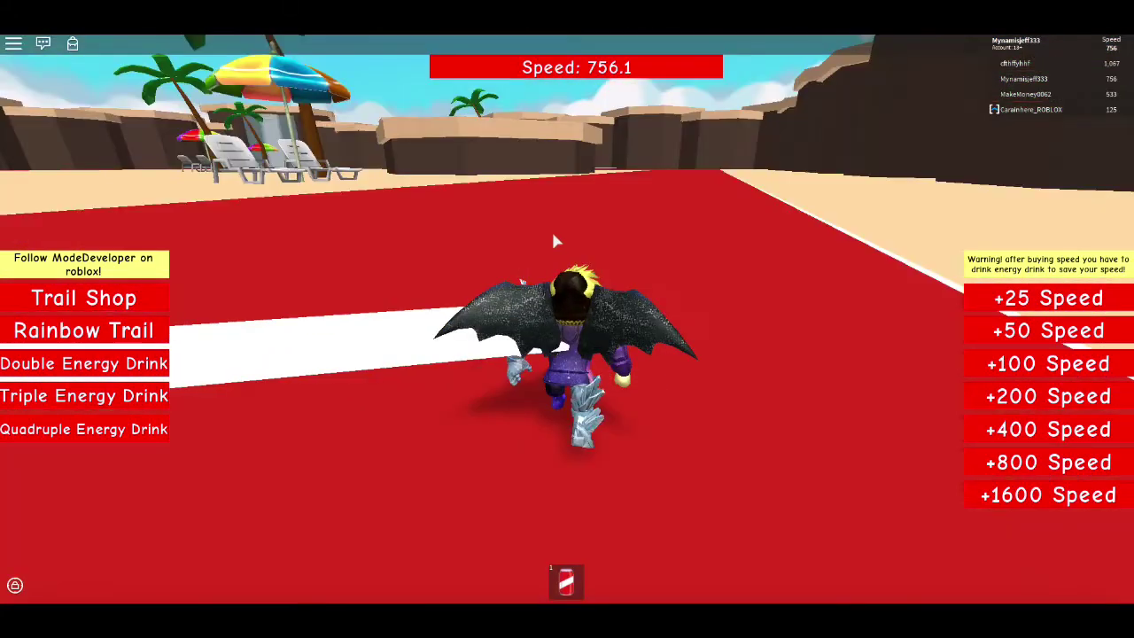
pyautogui.press('a')
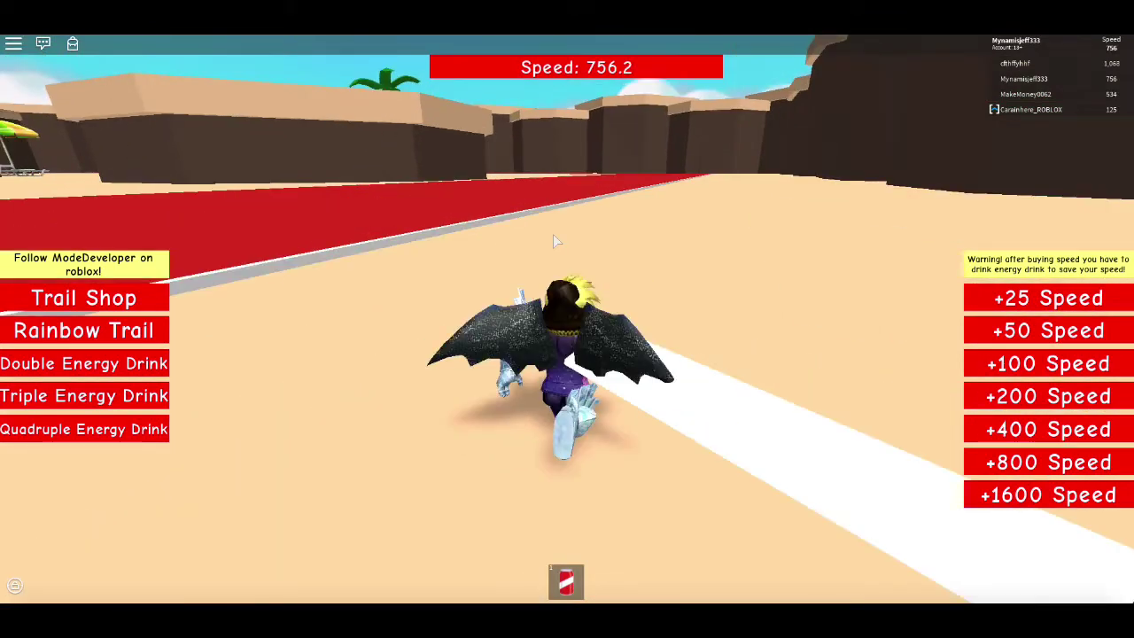
pyautogui.press('d')
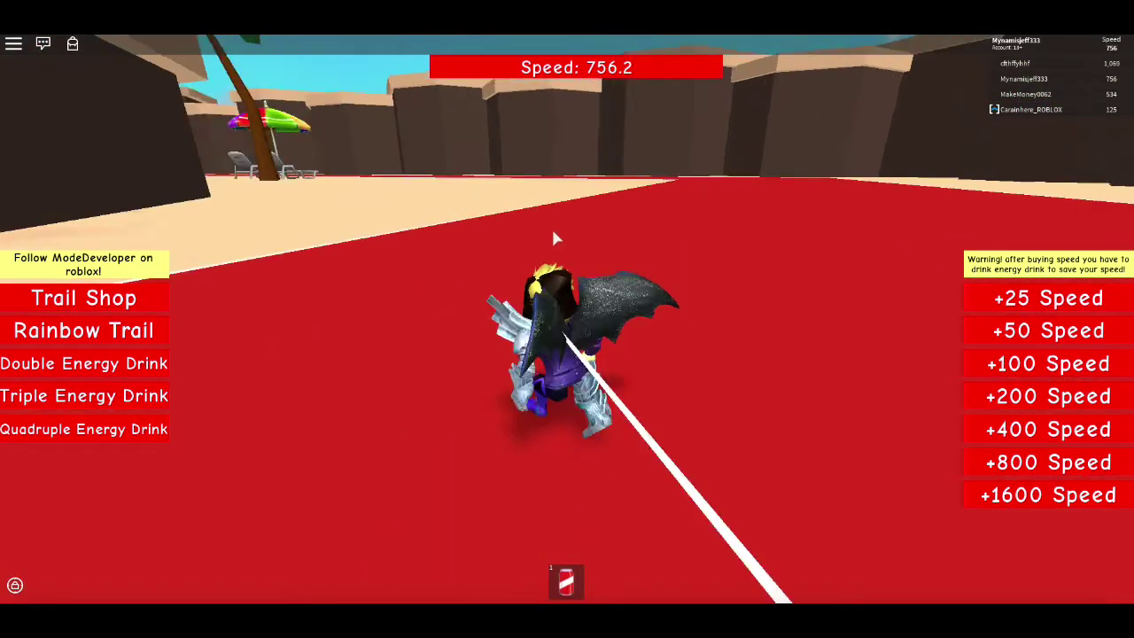
pyautogui.press('d')
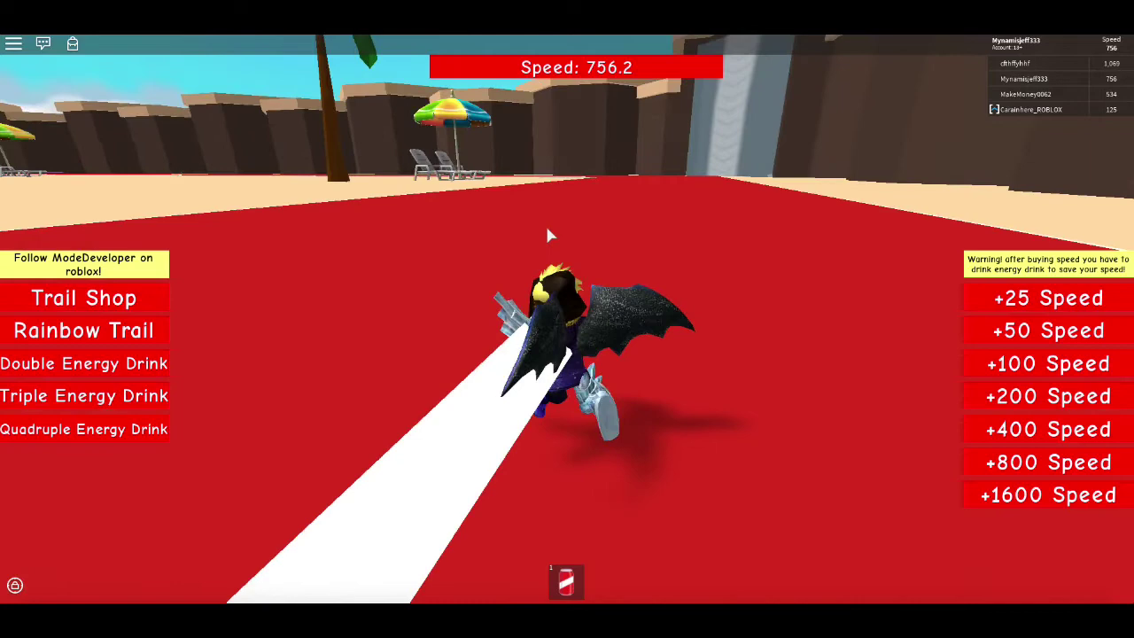
pyautogui.press('d')
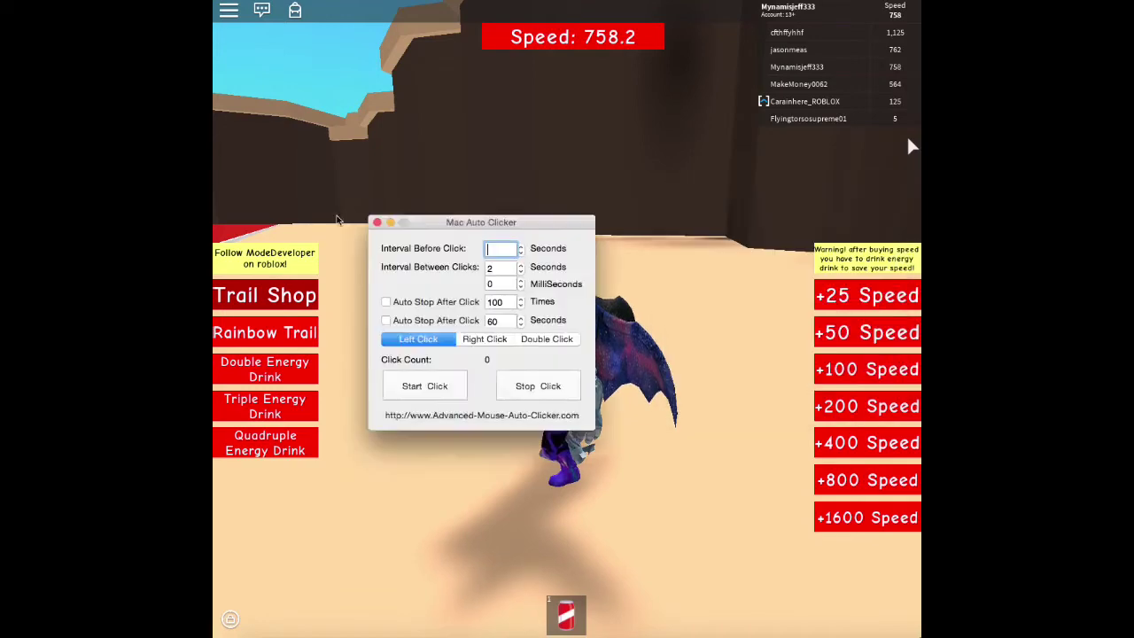
# Step: Switch between Roblox and Mac Auto Clicker, moving the clicker window to the right edge
pyautogui.moveTo(400, 248)
pyautogui.mouseDown()
pyautogui.moveTo(461, 247)
pyautogui.moveTo(888, 351)
pyautogui.mouseUp()
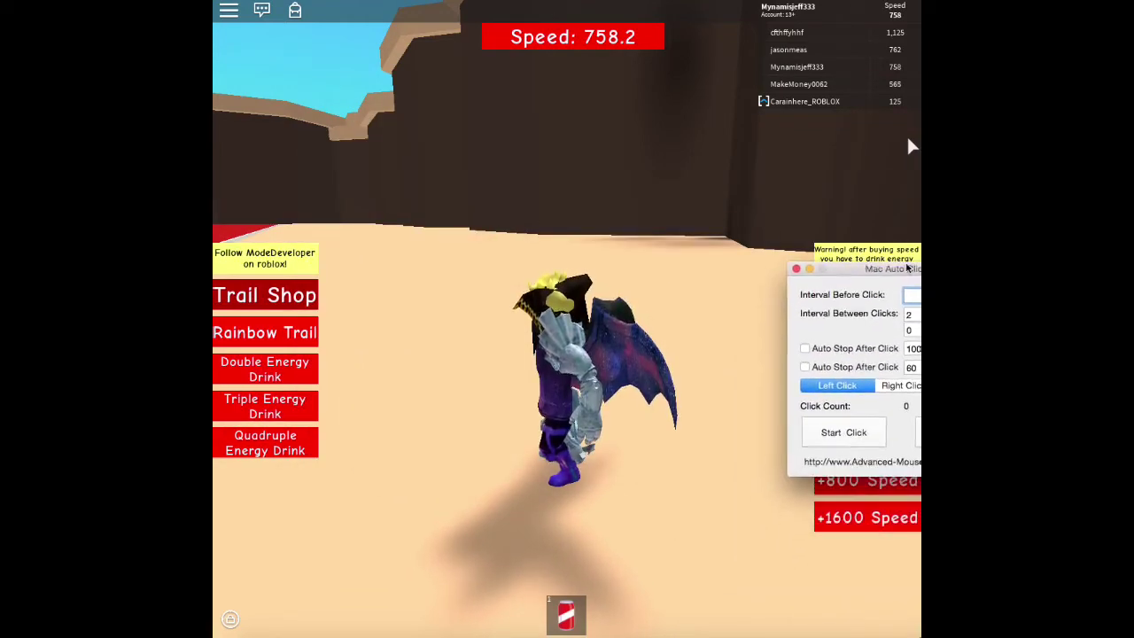
pyautogui.click(673, 299)
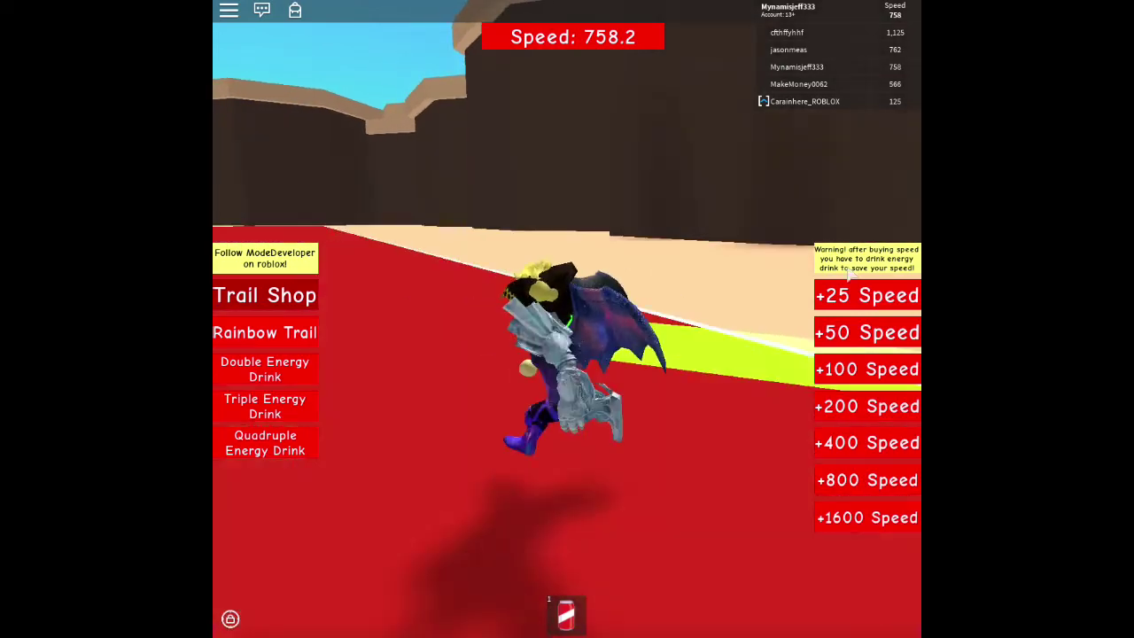
pyautogui.press('super+Tab')
pyautogui.moveTo(722, 318); pyautogui.dragTo(697, 258)
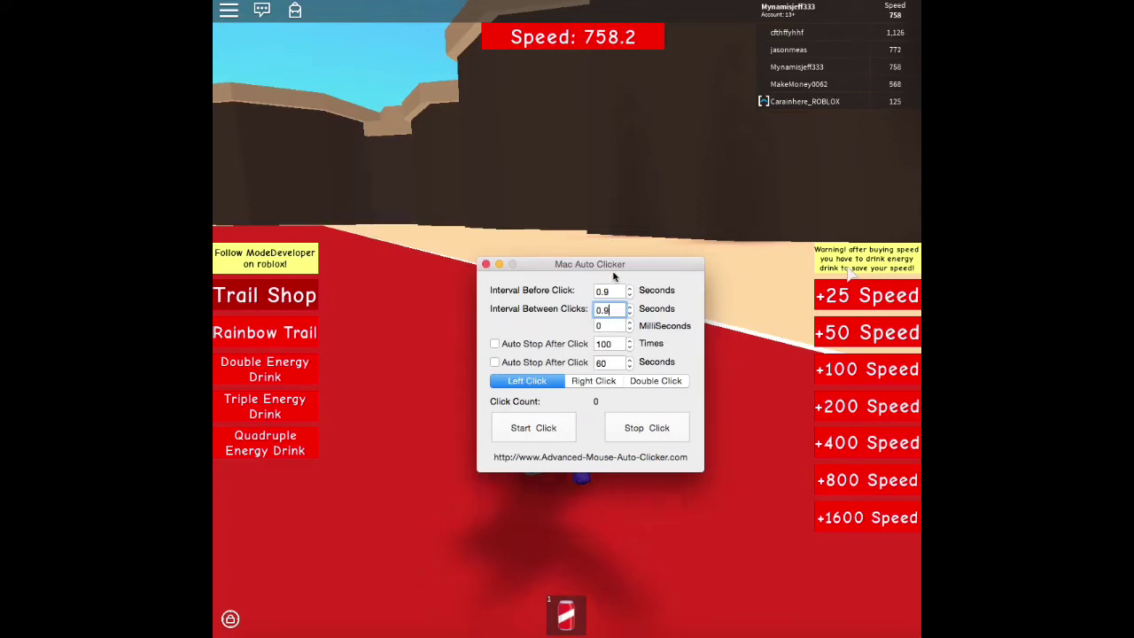
pyautogui.moveTo(659, 264); pyautogui.dragTo(973, 206)
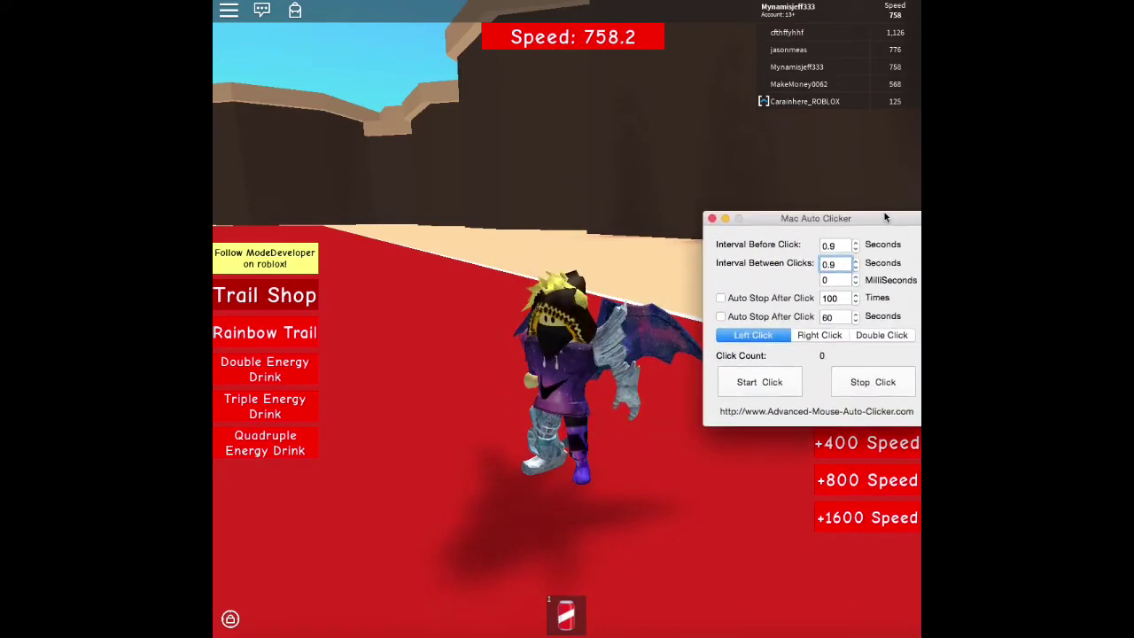
pyautogui.moveTo(965, 206); pyautogui.dragTo(936, 218)
# Step: Open and close the trail shop, then run the avatar across the tan floor
pyautogui.click(849, 275)
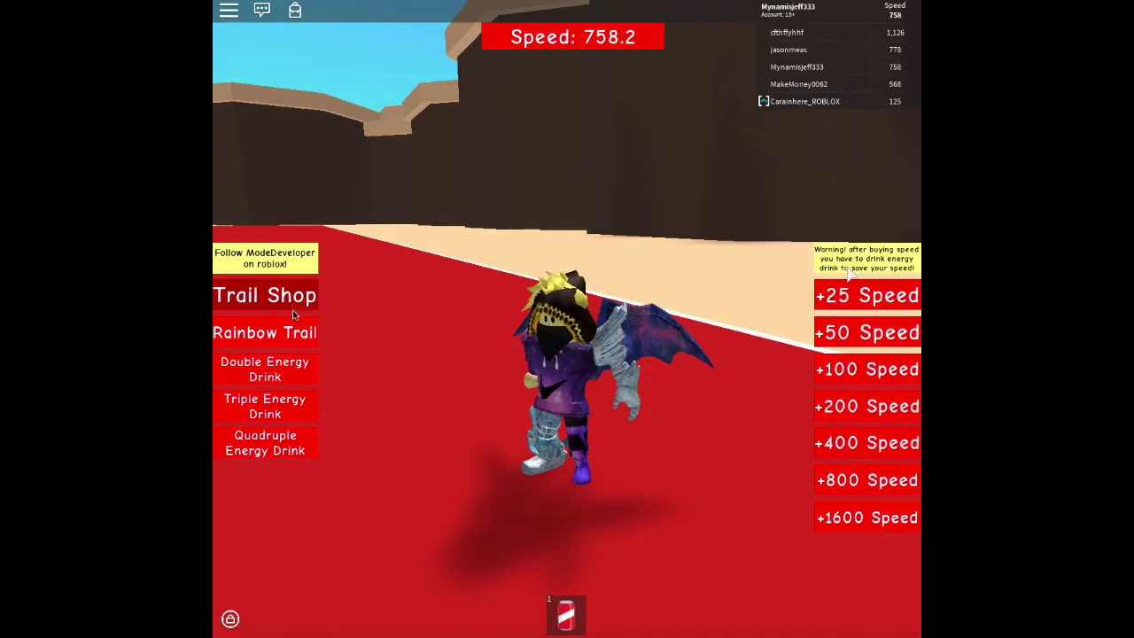
pyautogui.click(263, 298)
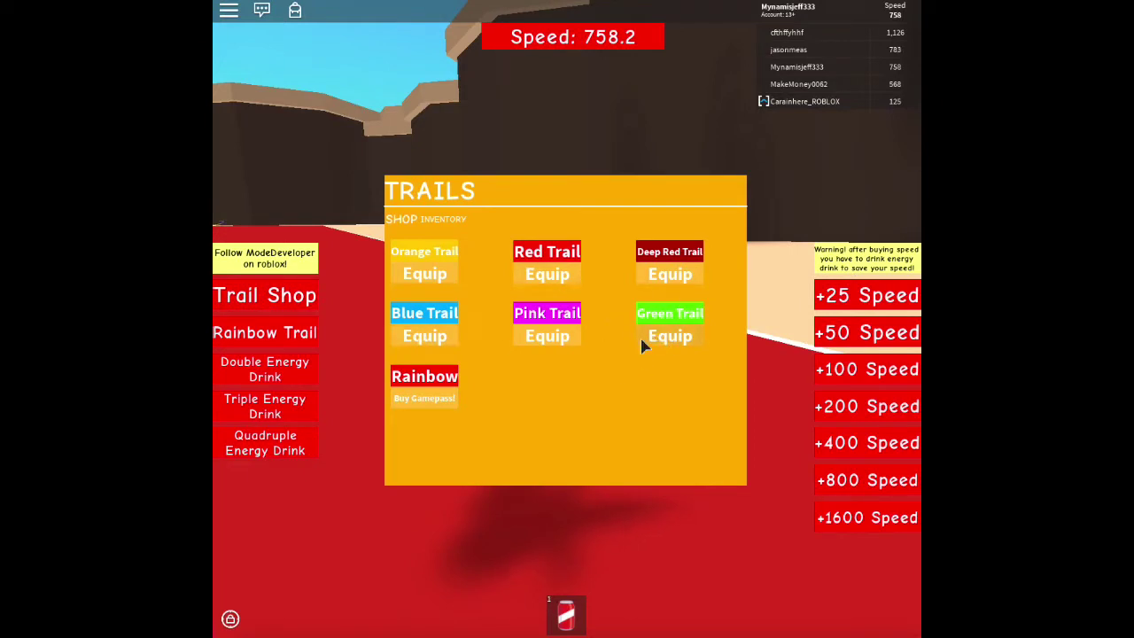
pyautogui.click(264, 295)
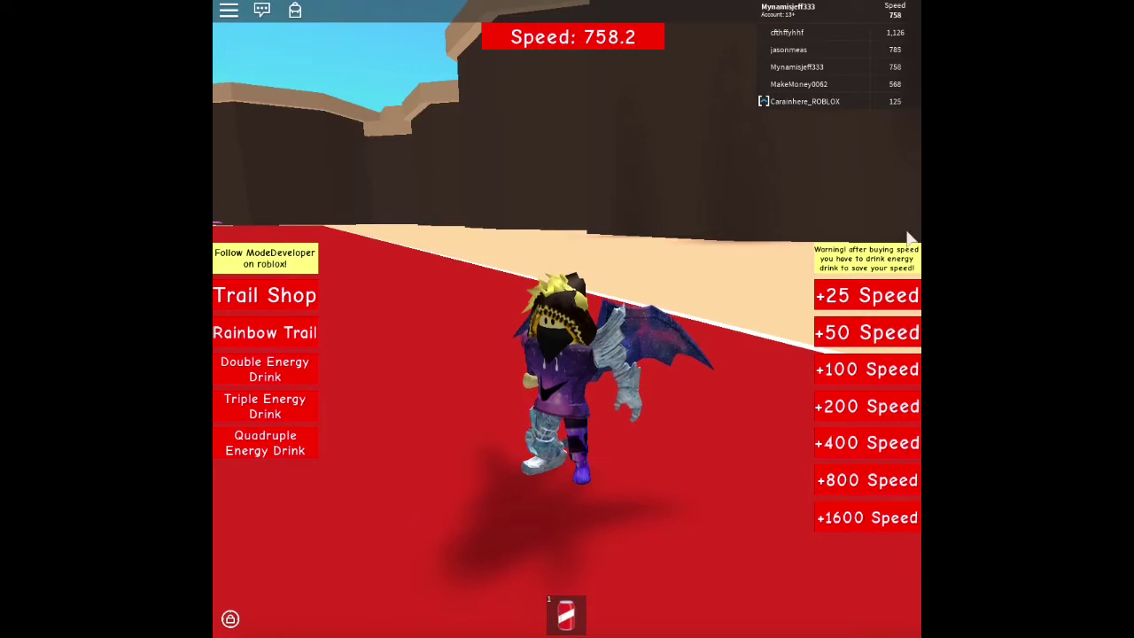
pyautogui.press('w')
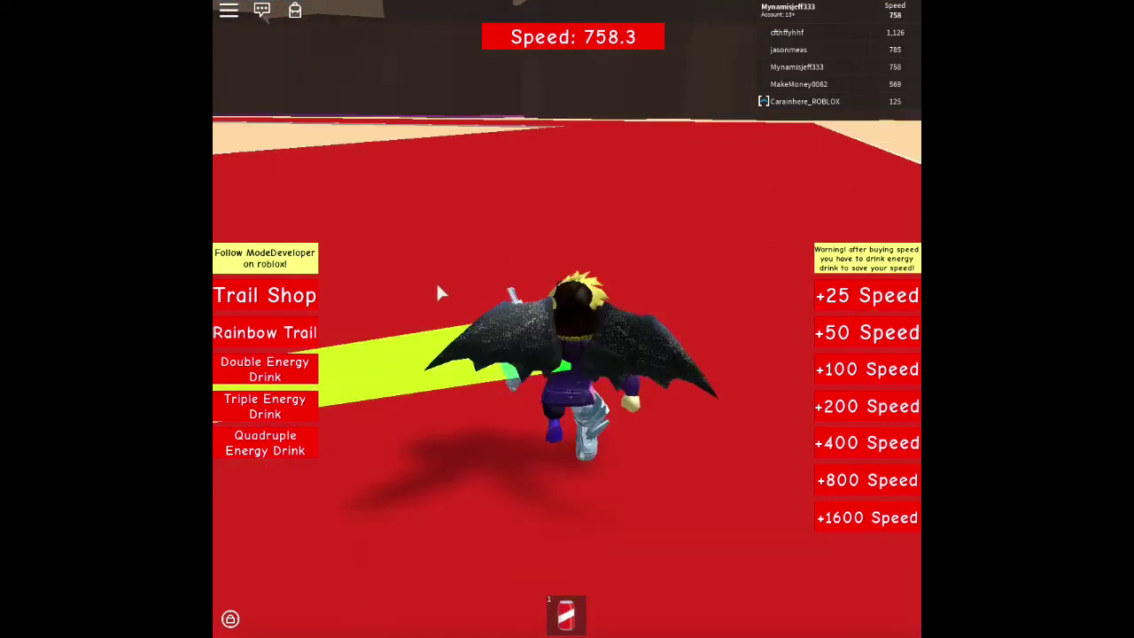
pyautogui.press('s')
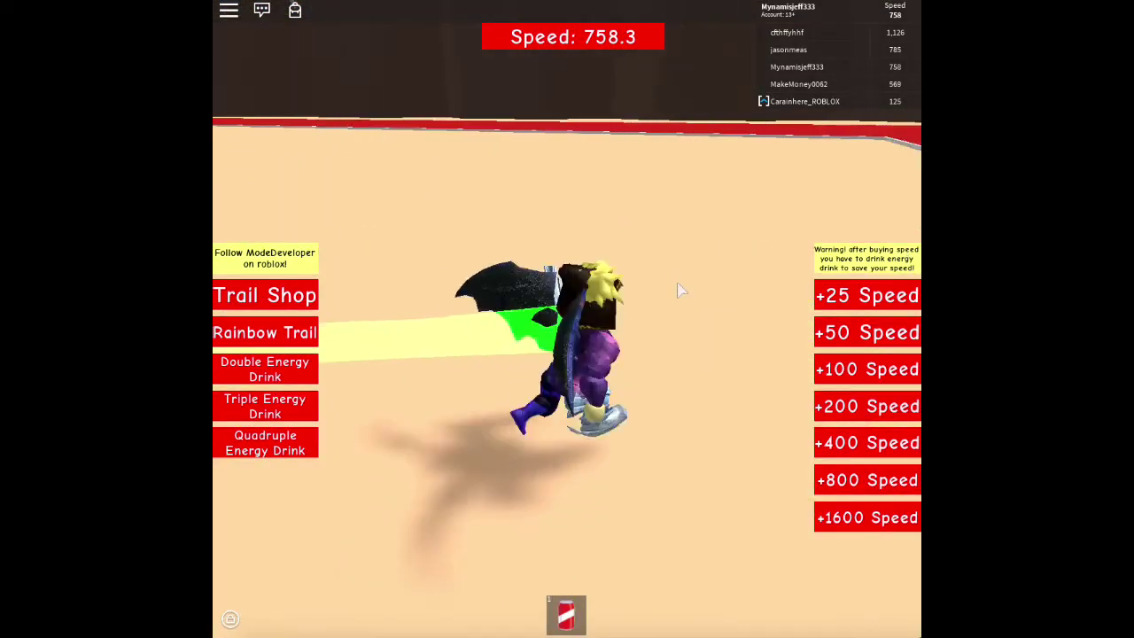
pyautogui.press('w')
pyautogui.click(265, 332)
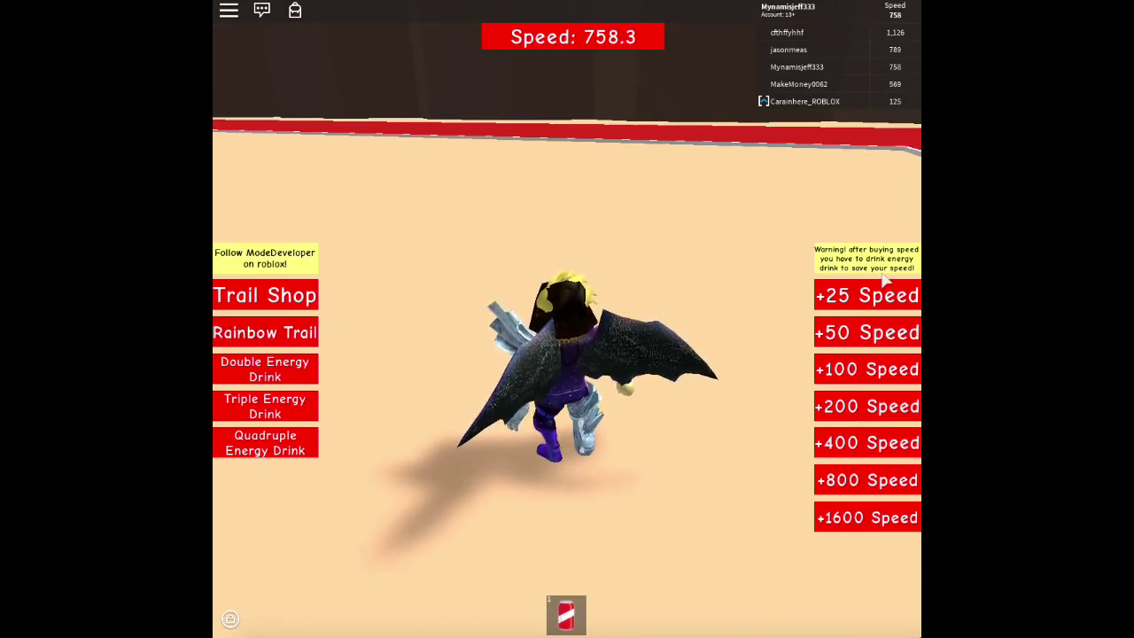
# Step: Move the clicker off the Rainbow Trail Robux prompt, cancel it, and refocus the game
pyautogui.press('super+Tab')
pyautogui.moveTo(423, 198); pyautogui.dragTo(457, 201)
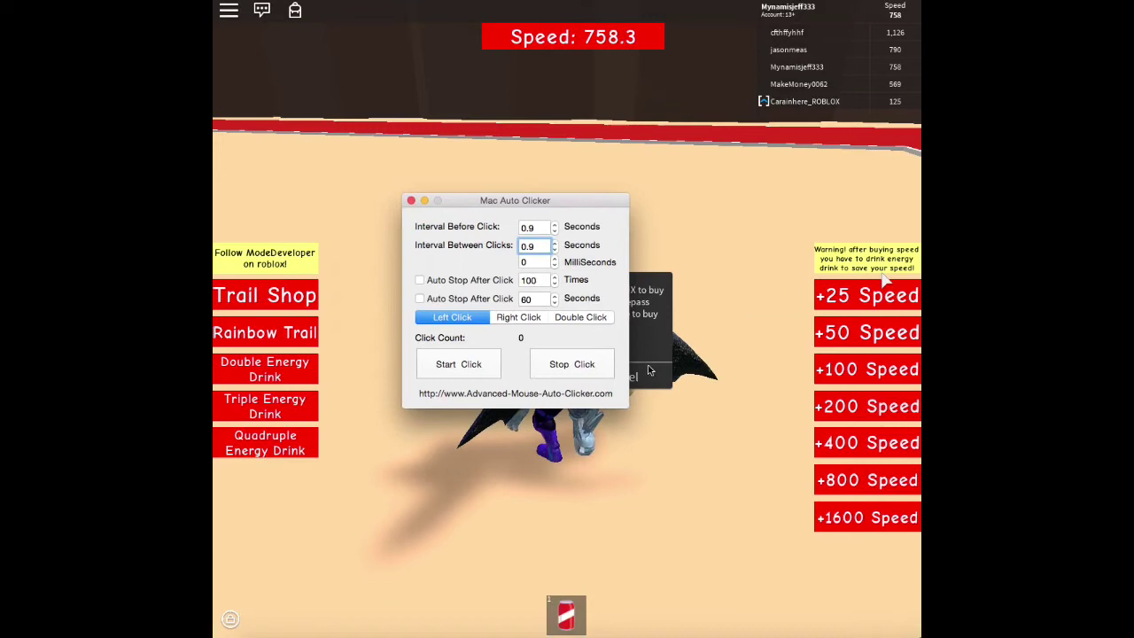
pyautogui.moveTo(529, 214); pyautogui.dragTo(944, 200)
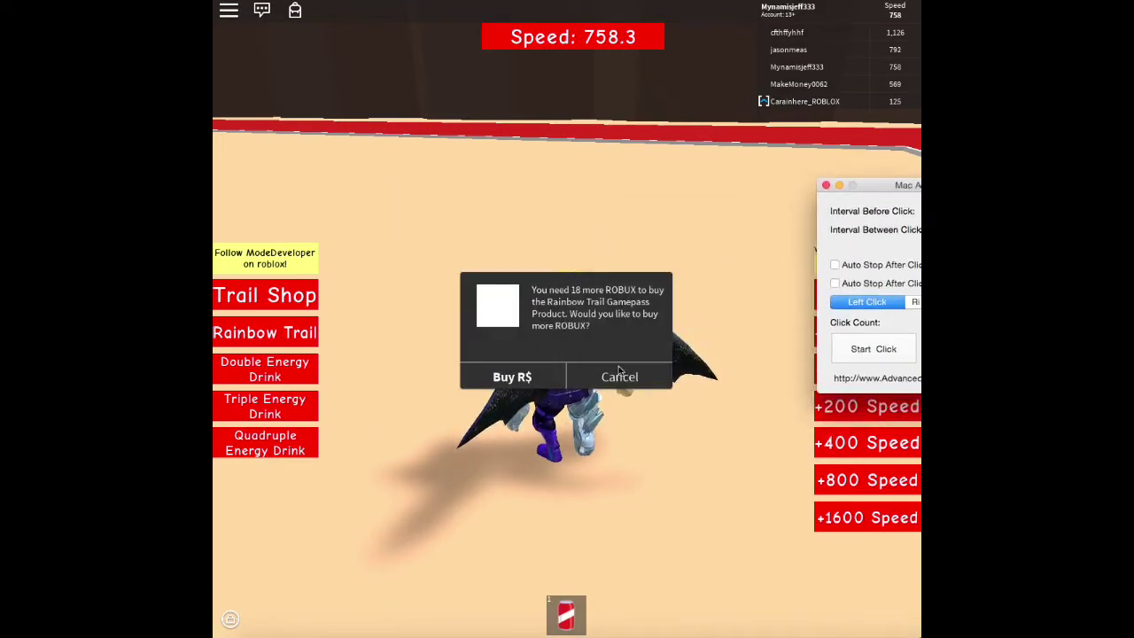
pyautogui.click(619, 370)
pyautogui.click(647, 377)
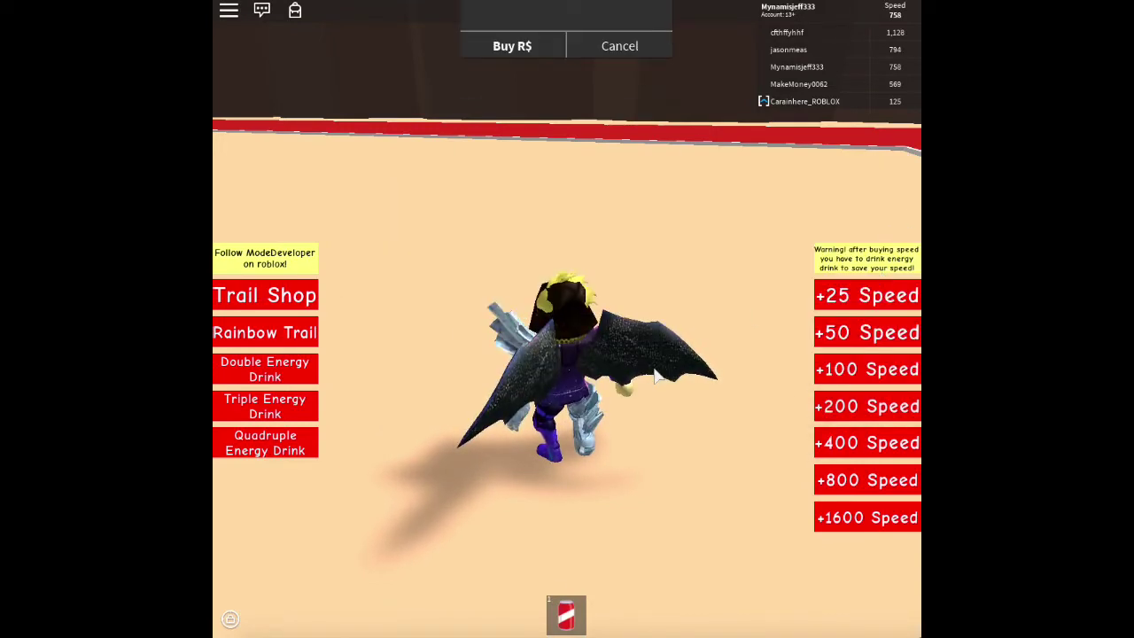
pyautogui.press('super+Tab')
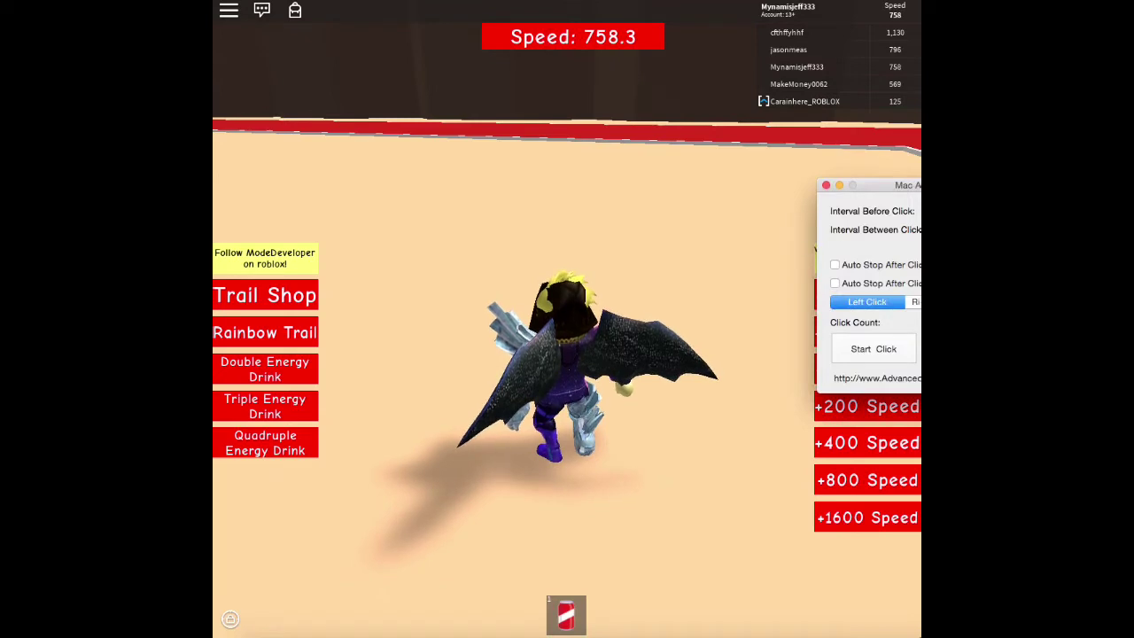
# Step: Push the clicker window mostly out of view and run the avatar around the red track
pyautogui.moveTo(878, 186)
pyautogui.mouseDown()
pyautogui.moveTo(622, 197)
pyautogui.moveTo(590, 183)
pyautogui.mouseUp()
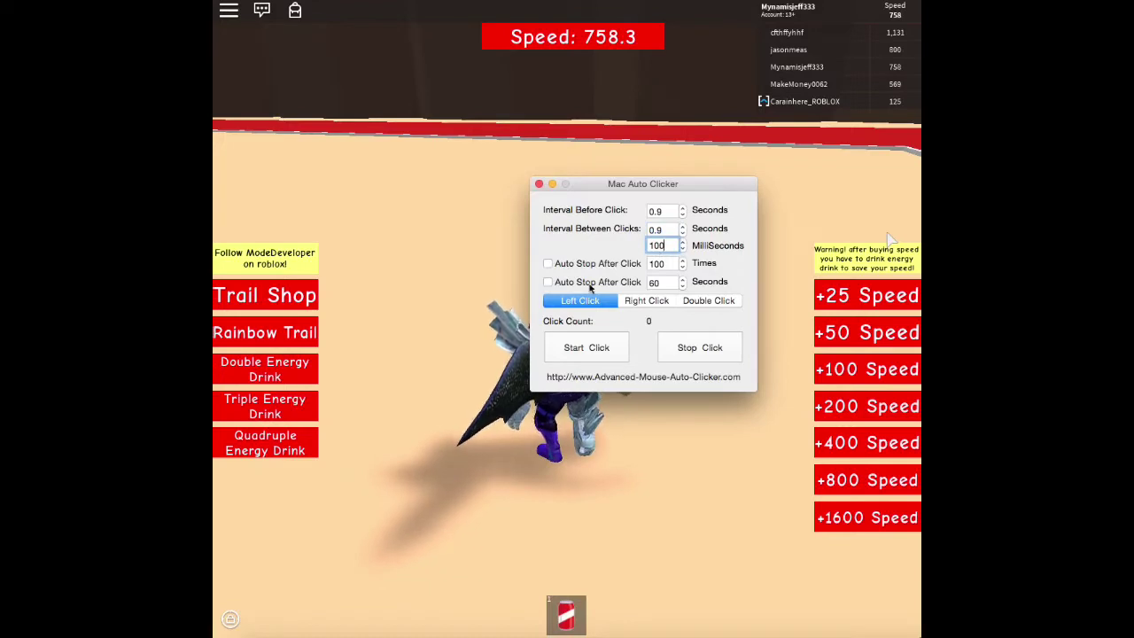
pyautogui.moveTo(644, 193); pyautogui.dragTo(917, 120)
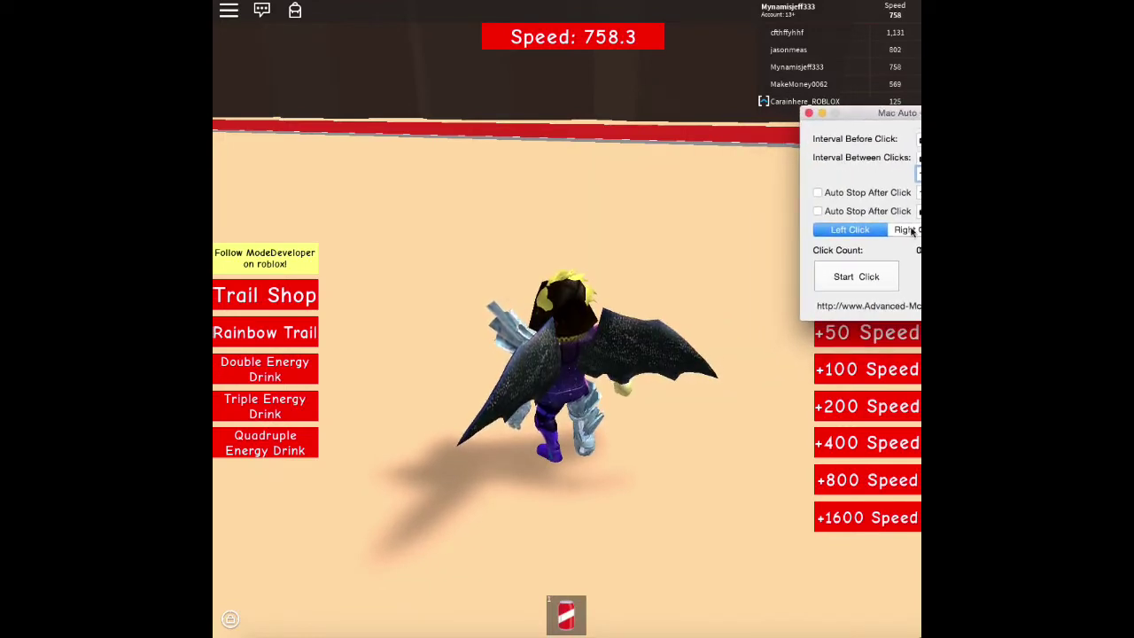
pyautogui.click(886, 274)
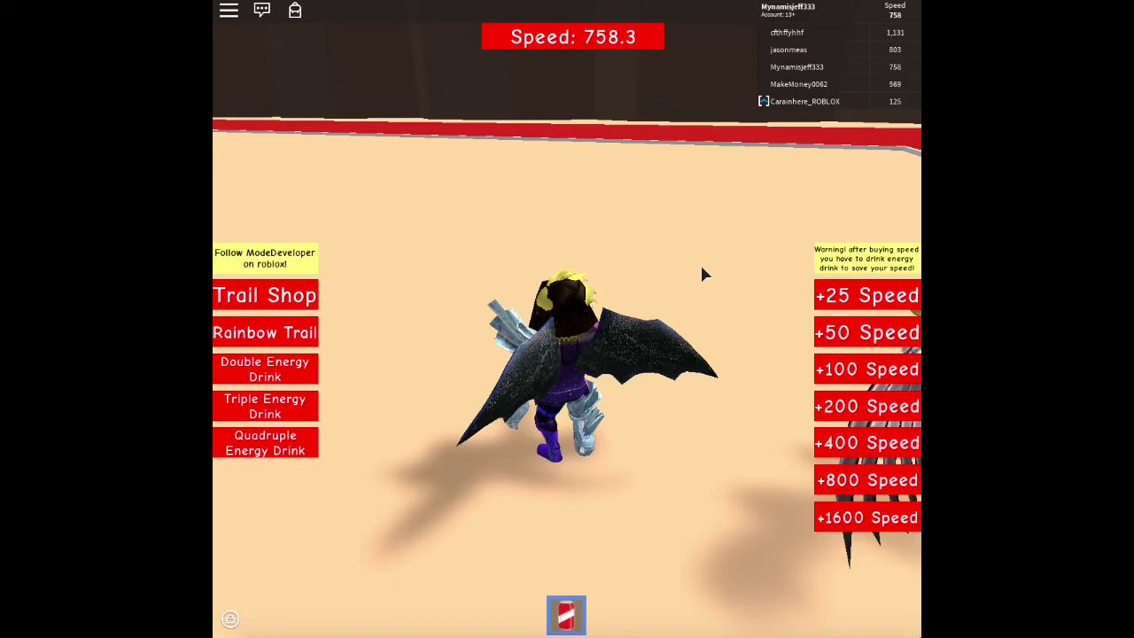
pyautogui.press('w')
pyautogui.press('d')
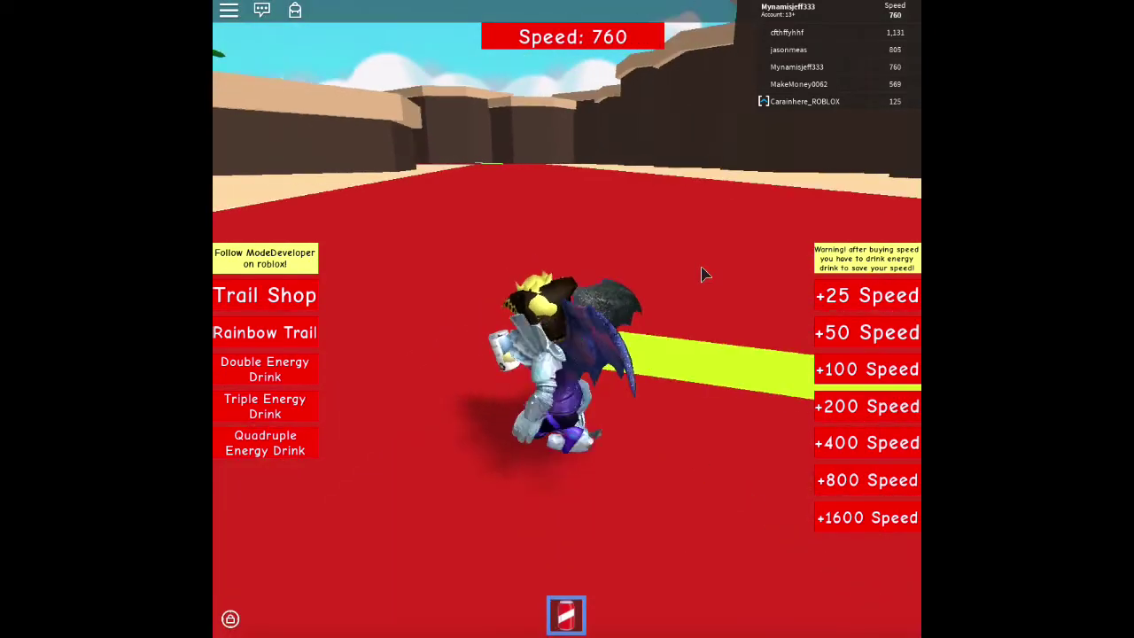
pyautogui.press('a')
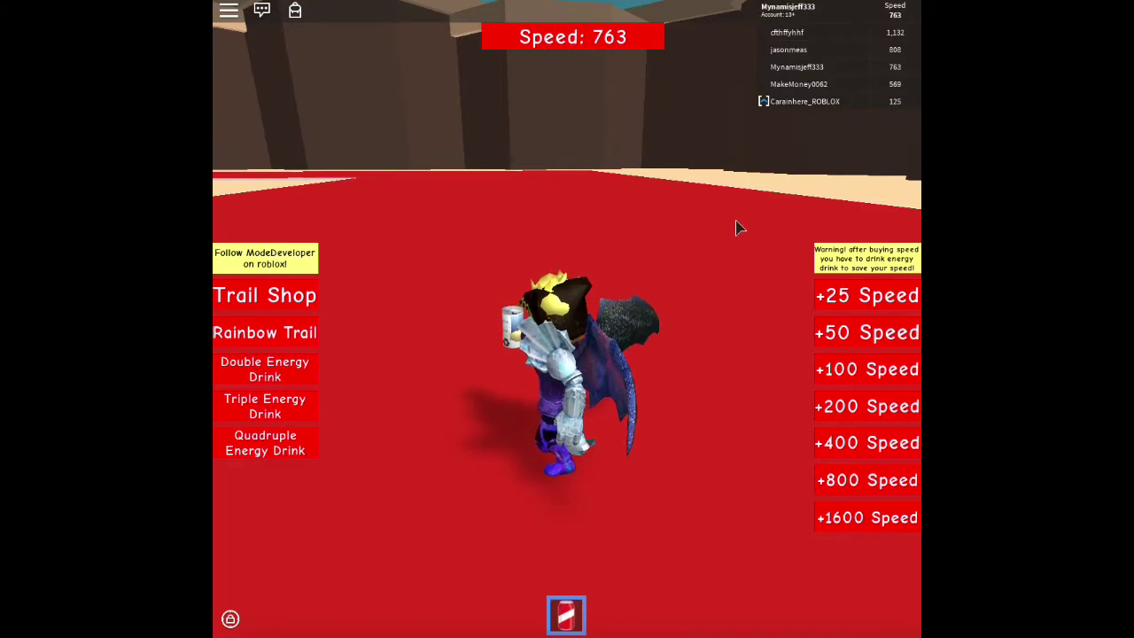
pyautogui.press('w')
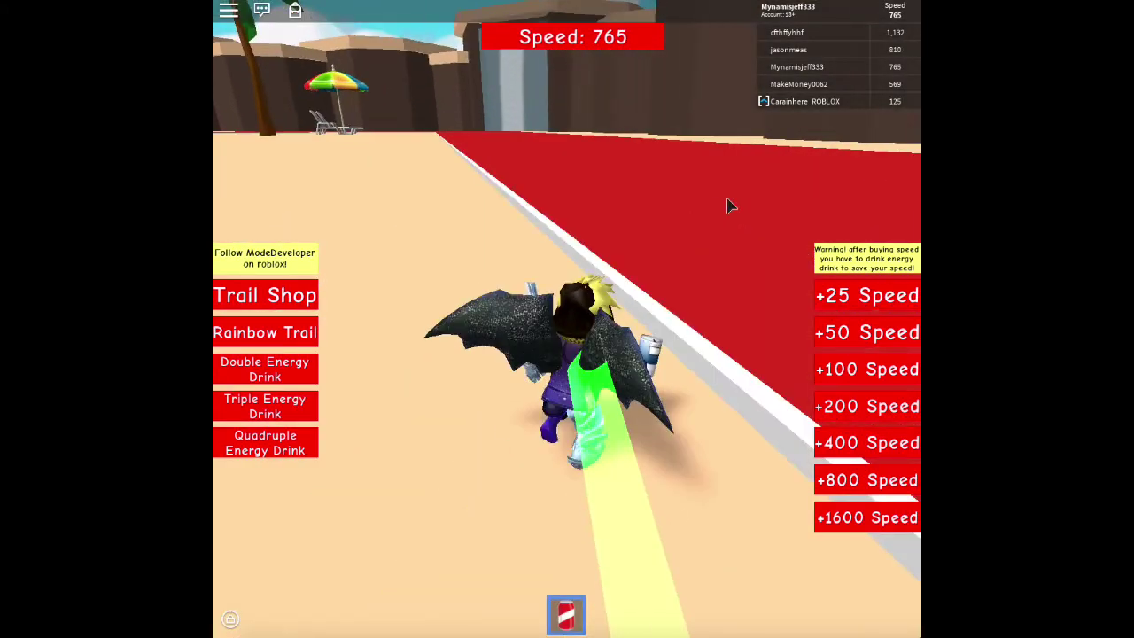
pyautogui.press('a')
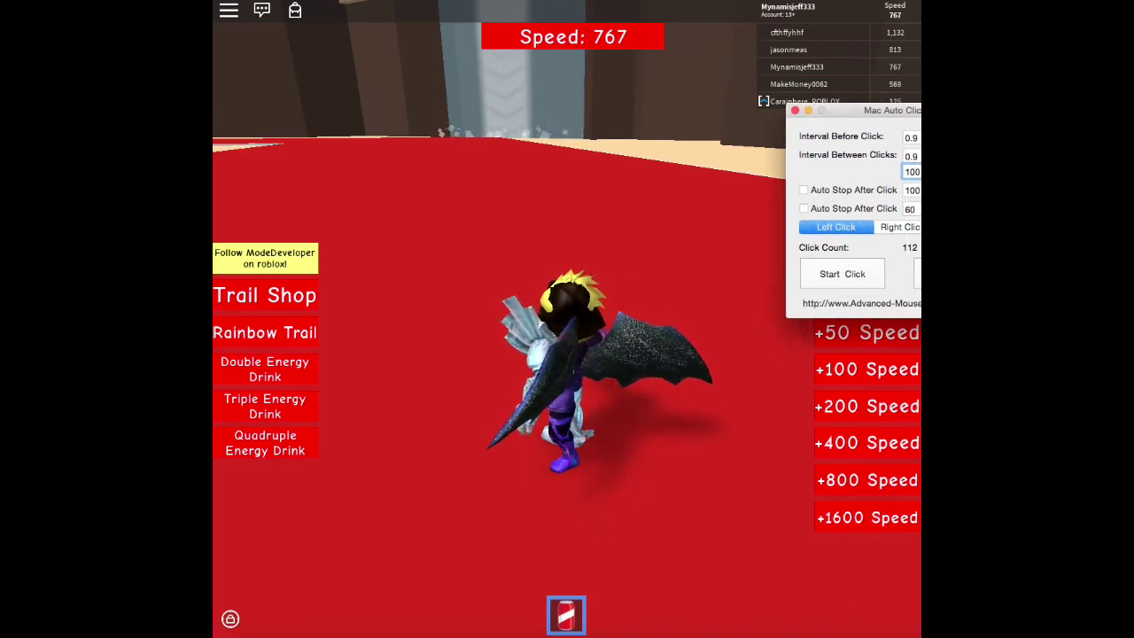
# Step: Reposition the clicker at the top edge and keep running onto the sand while auto-clicking
pyautogui.moveTo(850, 110); pyautogui.dragTo(666, 95)
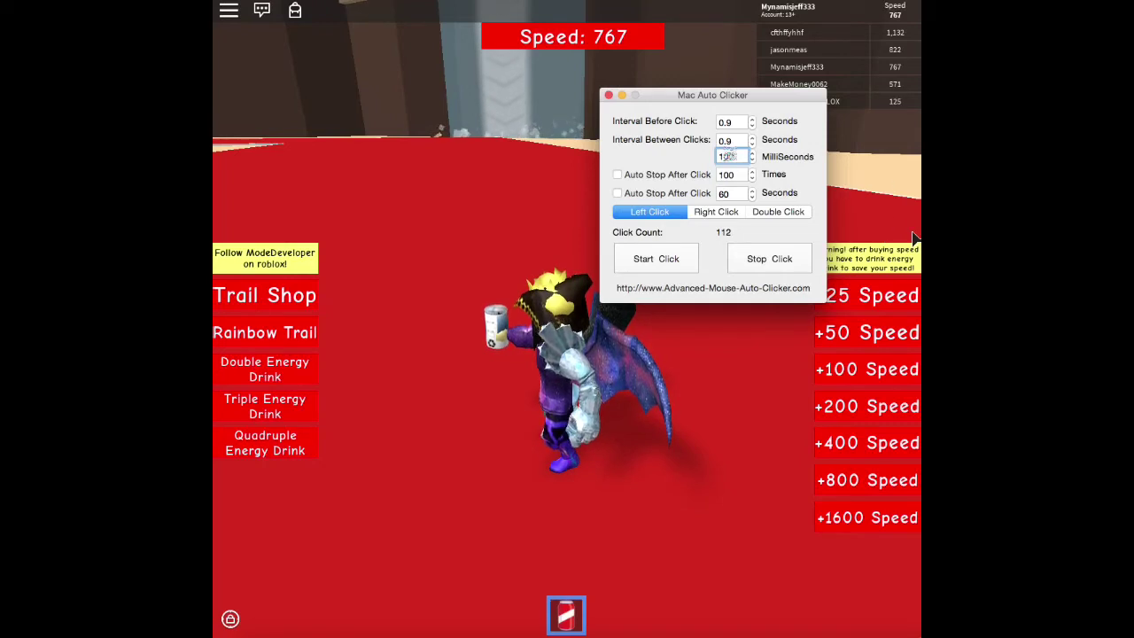
pyautogui.moveTo(714, 105); pyautogui.dragTo(1063, 106)
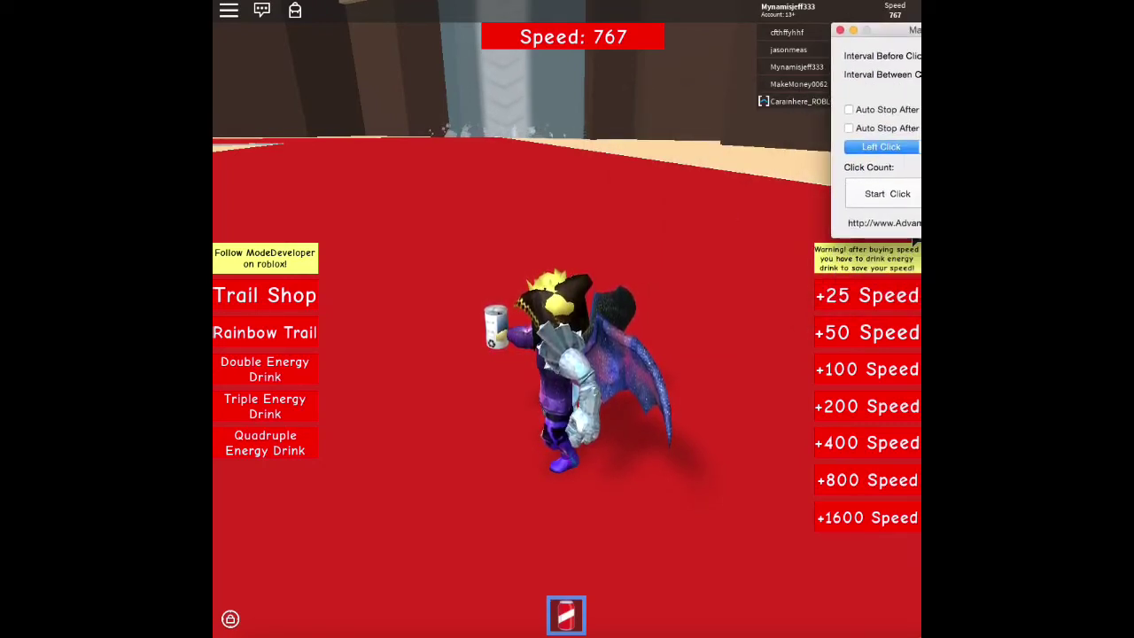
pyautogui.click(884, 13)
pyautogui.click(851, 149)
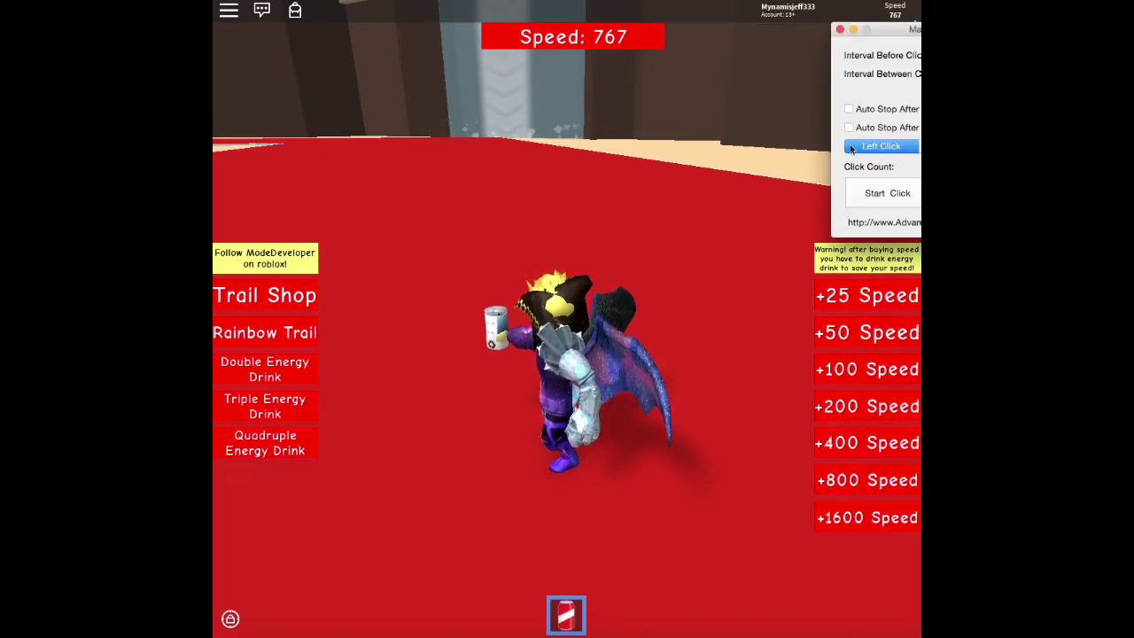
pyautogui.click(899, 206)
pyautogui.press('w')
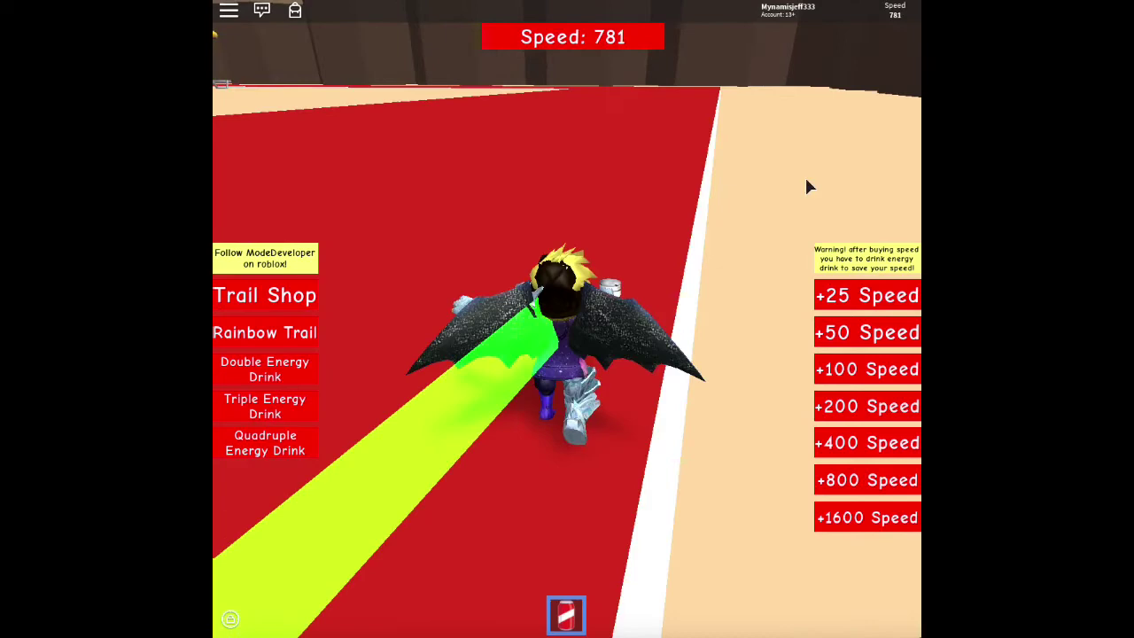
pyautogui.click(886, 167)
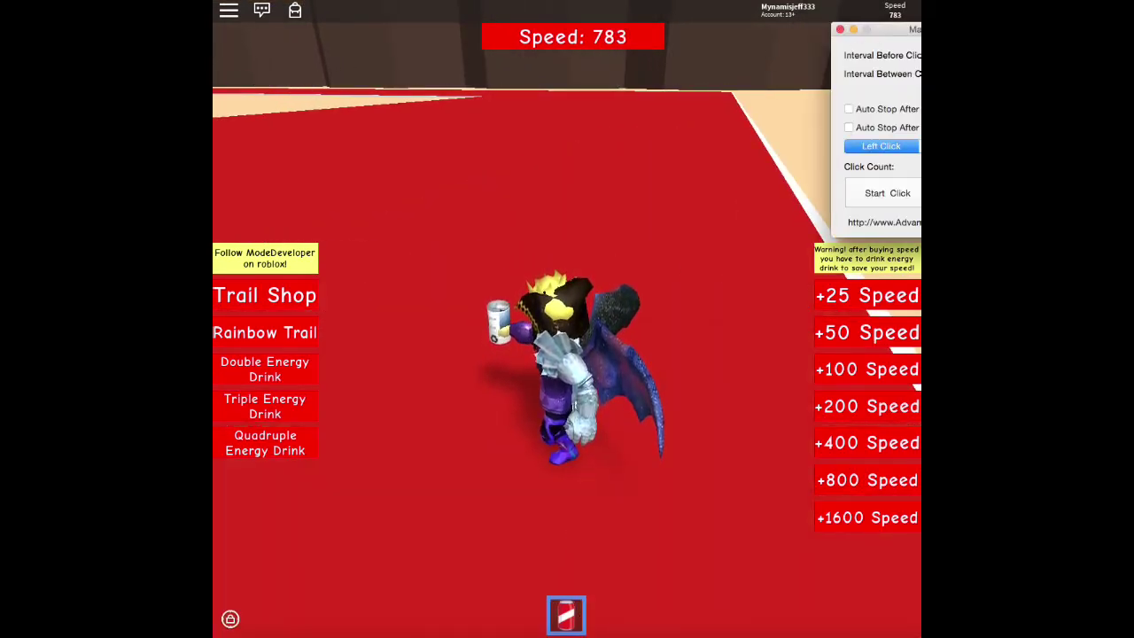
pyautogui.click(803, 185)
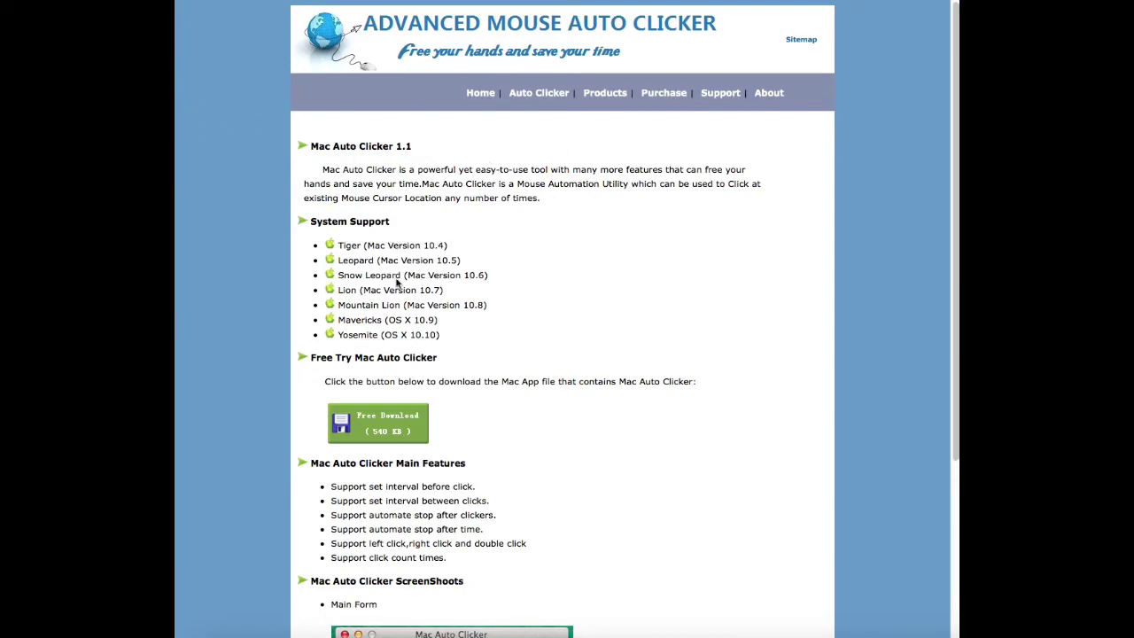
# Step: Open Safari's downloads list and bring up options for the 993 KB FastClicker file
pyautogui.scroll(-3, 397, 282)
pyautogui.scroll(-2, 458, 331)
pyautogui.scroll(5, 467, 348)
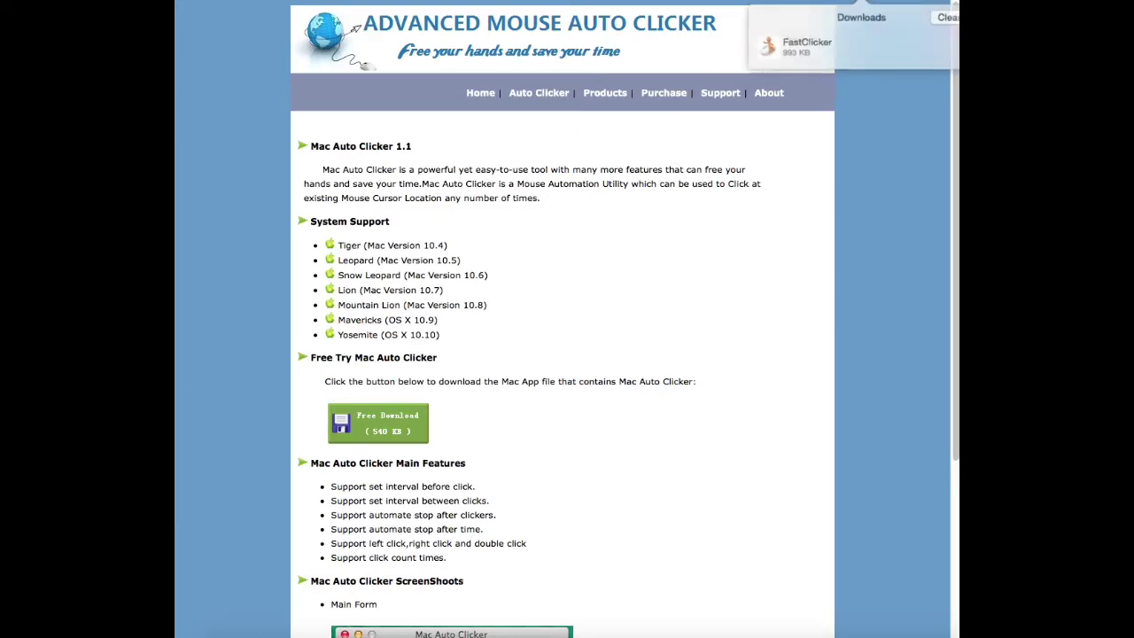
pyautogui.click(907, 37)
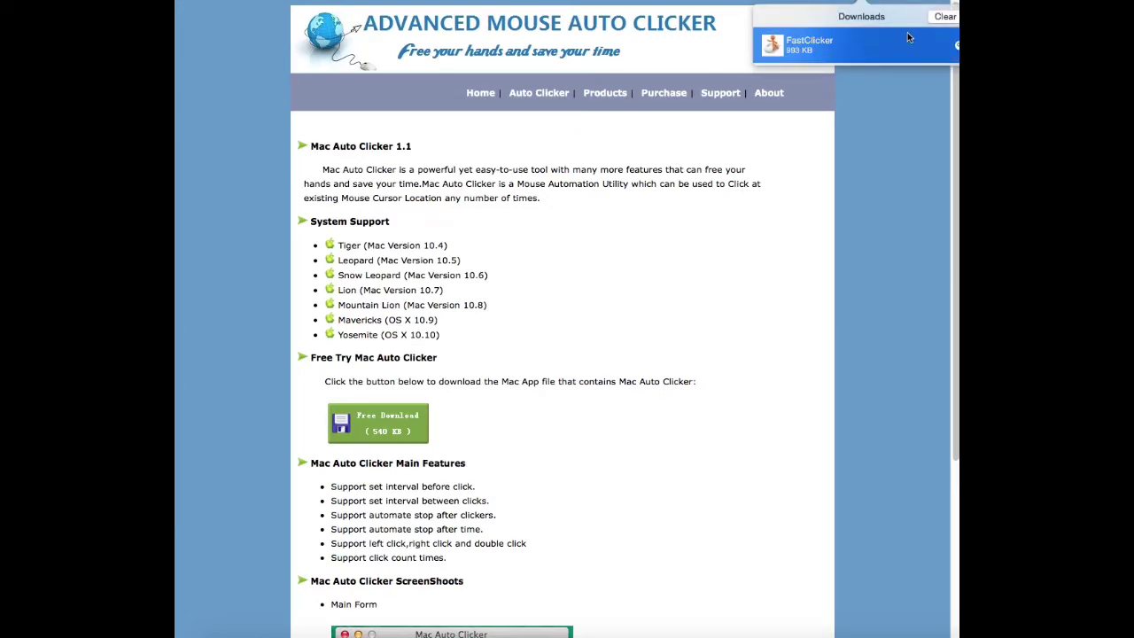
pyautogui.rightClick(869, 43)
pyautogui.rightClick(887, 49)
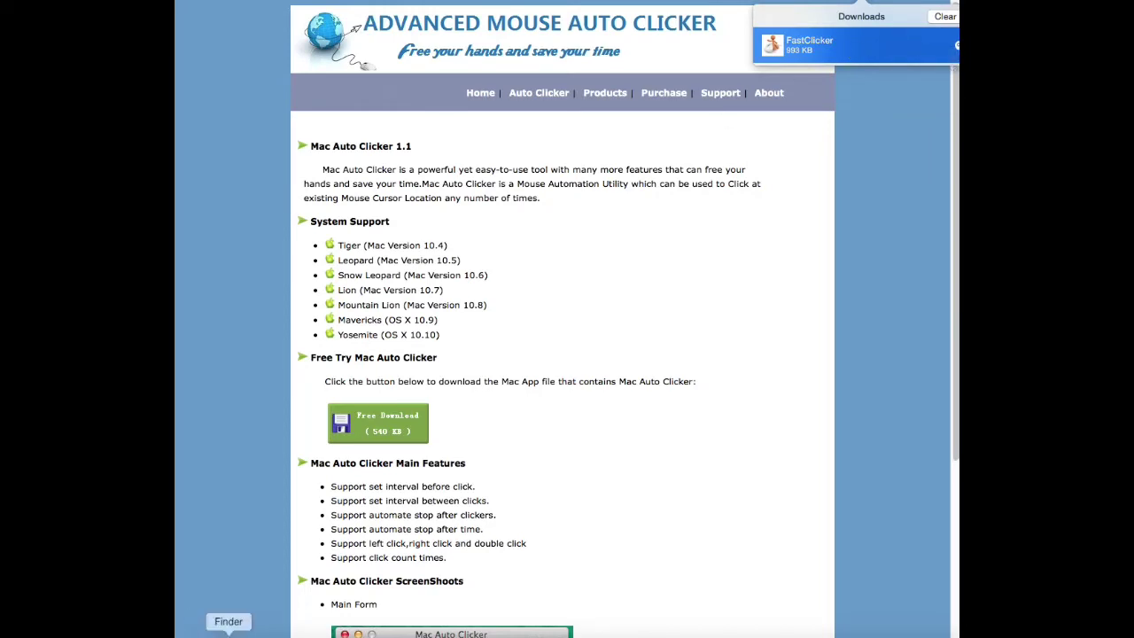
# Step: Browse Finder's sidebar locations until the Downloads folder is shown
pyautogui.click(229, 633)
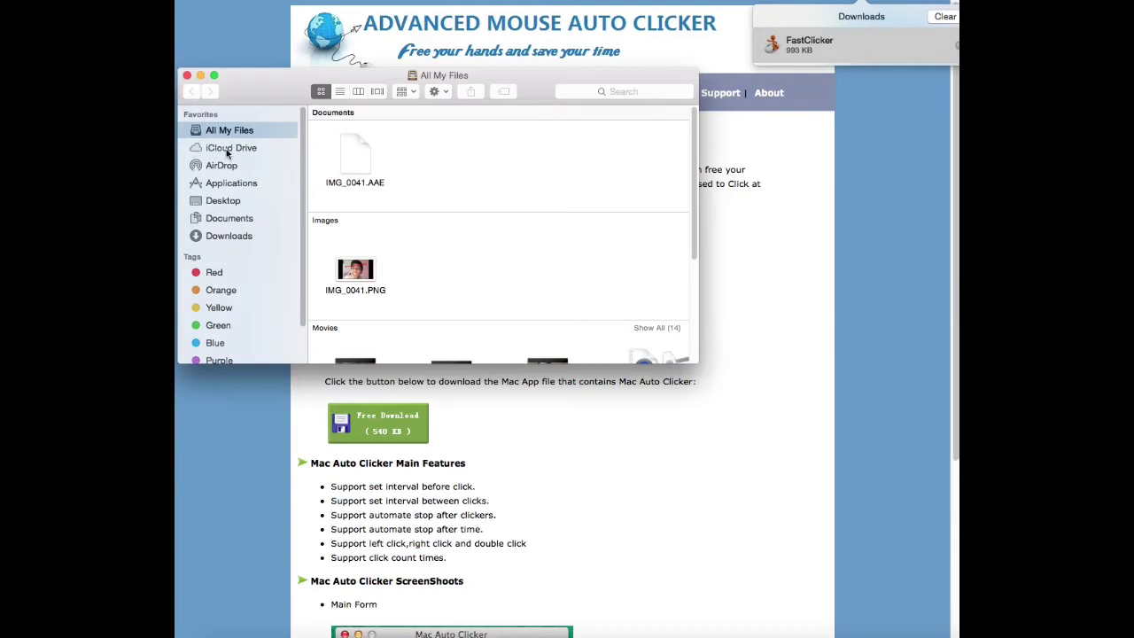
pyautogui.click(259, 153)
pyautogui.click(259, 165)
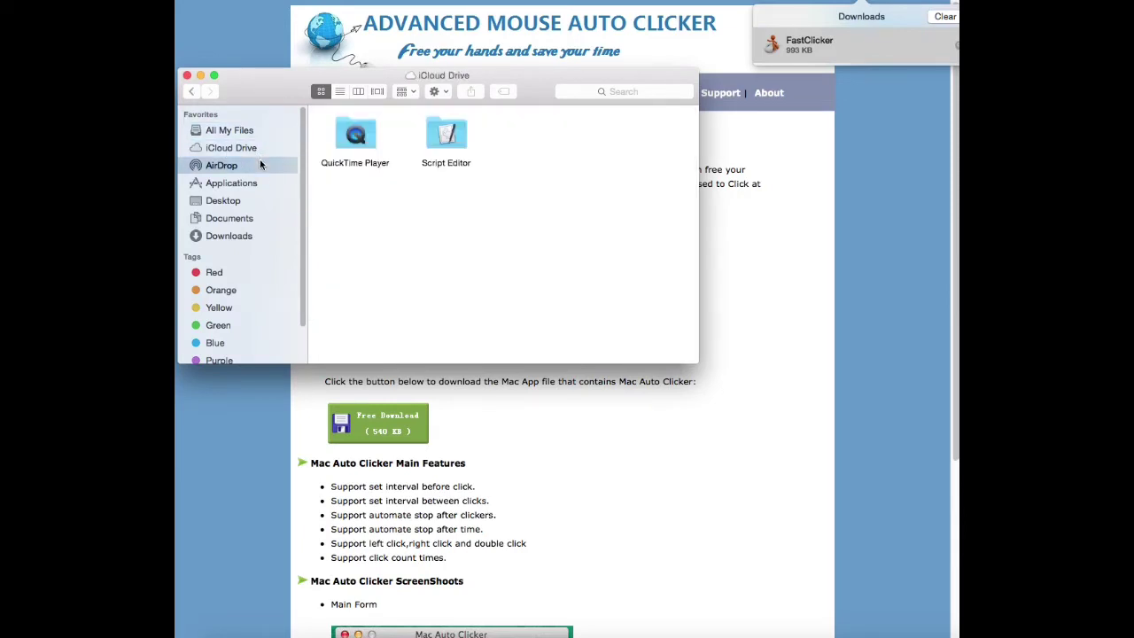
pyautogui.click(244, 186)
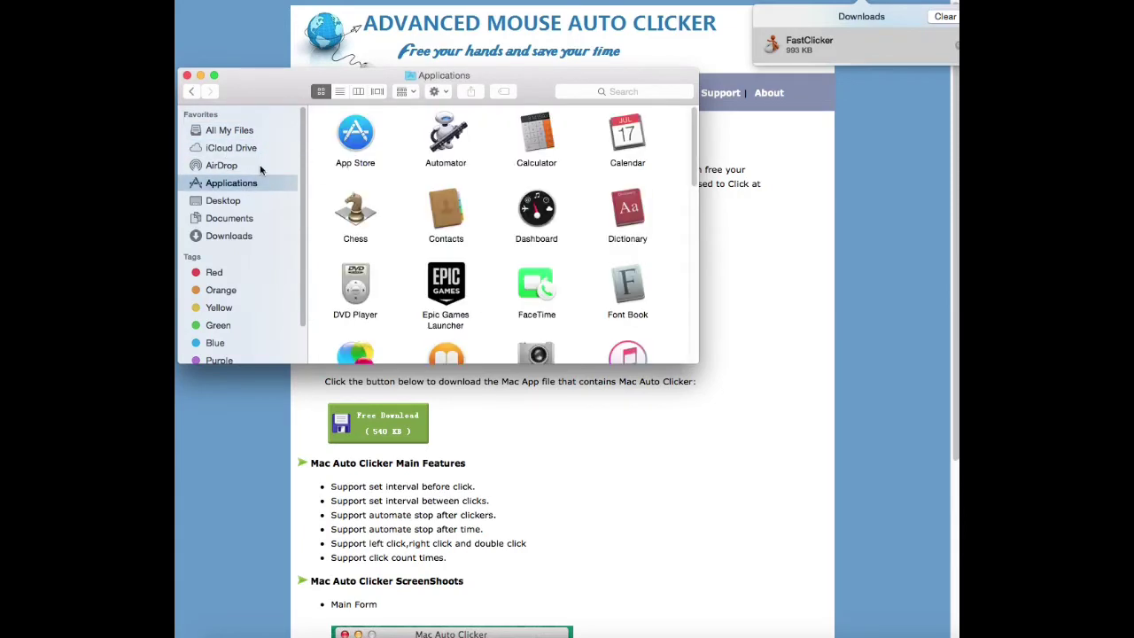
pyautogui.click(214, 202)
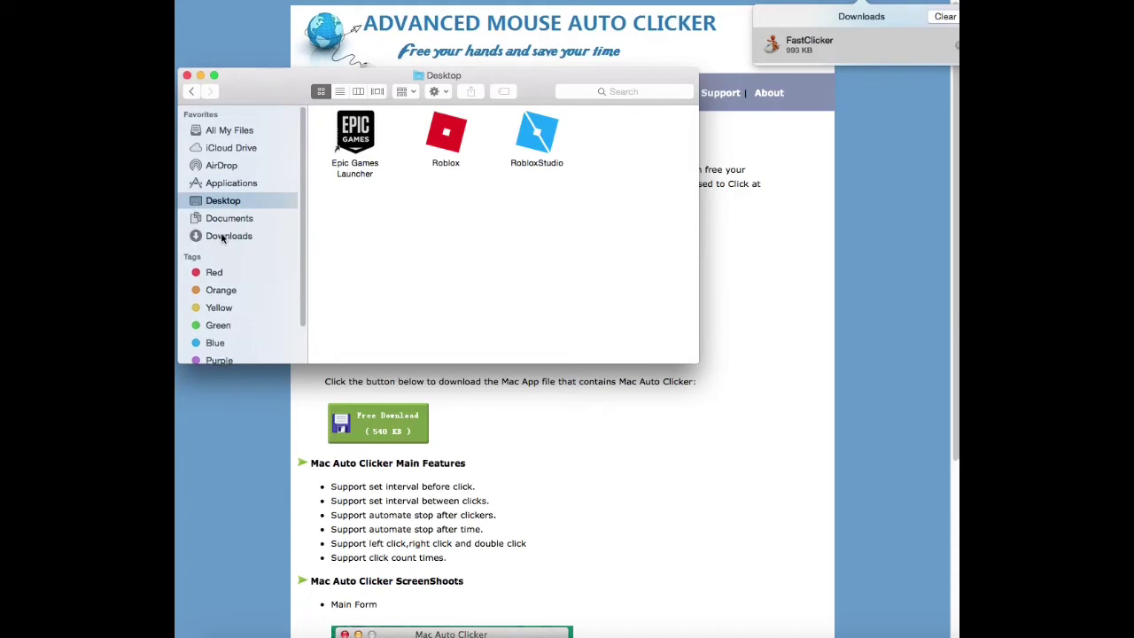
pyautogui.click(245, 236)
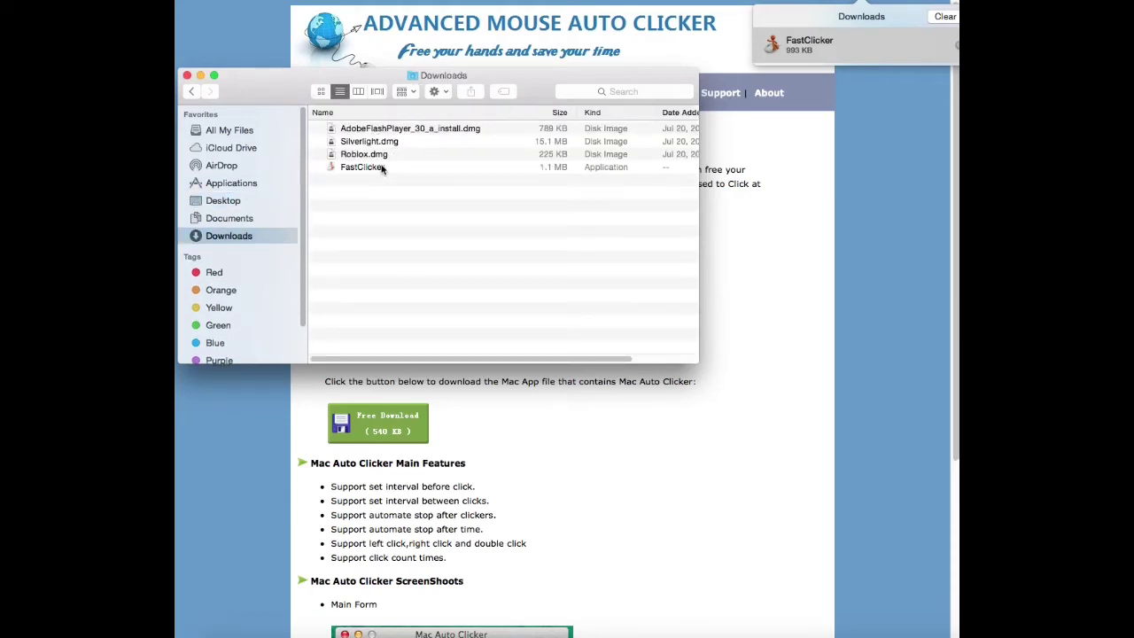
# Step: Drag FastClicker from Downloads onto the desktop and close the Downloads window
pyautogui.moveTo(379, 168)
pyautogui.mouseDown()
pyautogui.moveTo(508, 248)
pyautogui.moveTo(443, 172)
pyautogui.mouseUp()
pyautogui.doubleClick(408, 164)
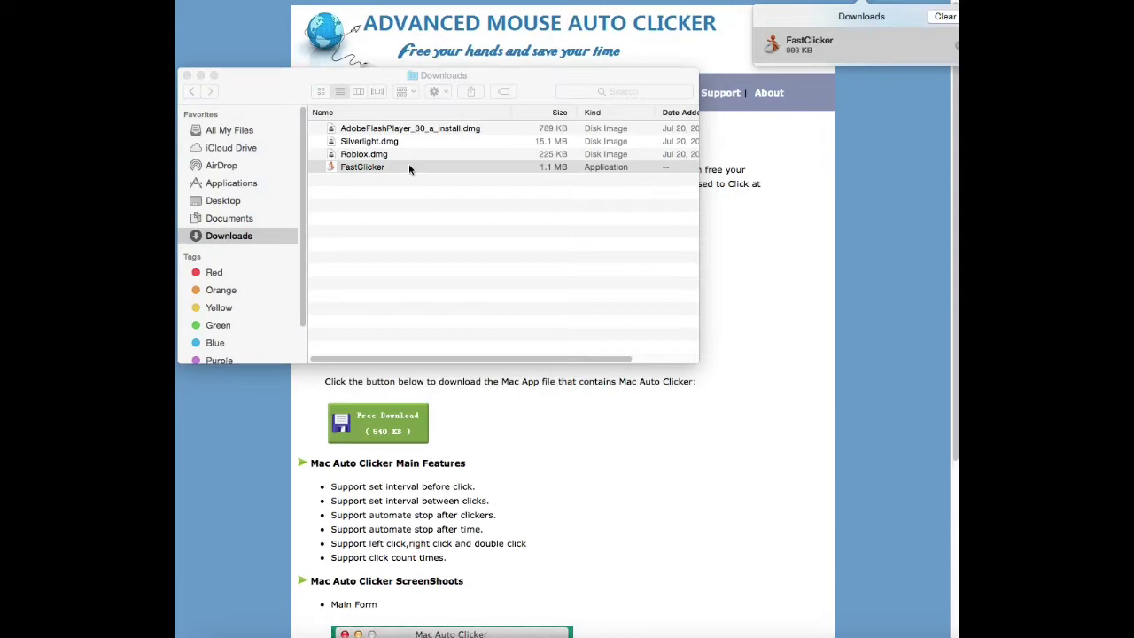
pyautogui.click(200, 75)
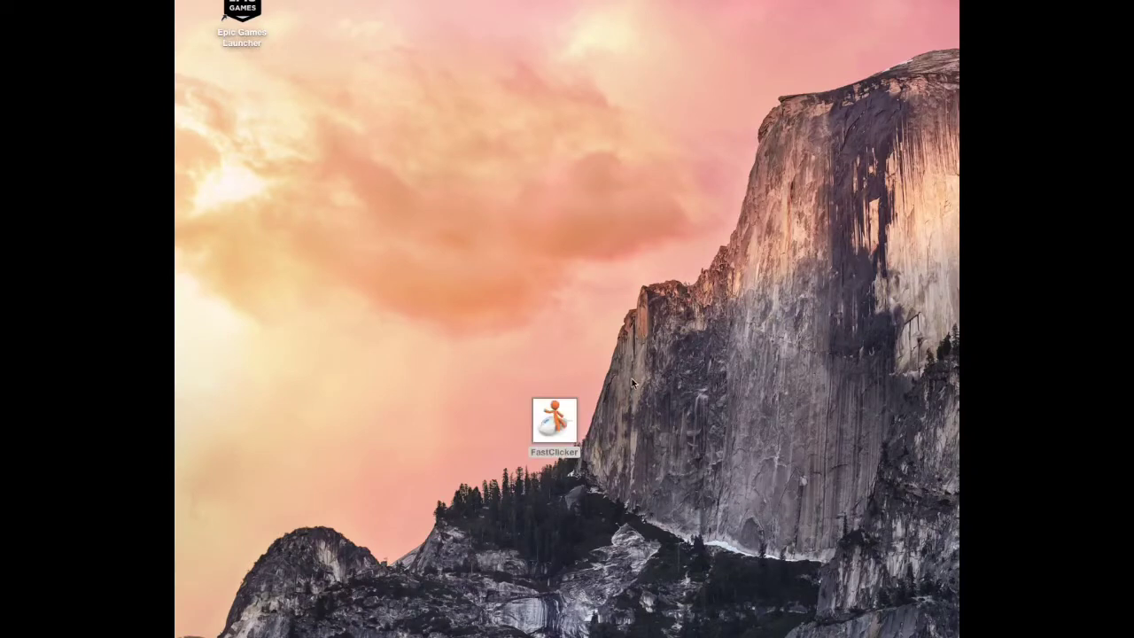
# Step: Launch FastClicker from the desktop, approve the Gatekeeper prompt, then close its window
pyautogui.doubleClick(571, 423)
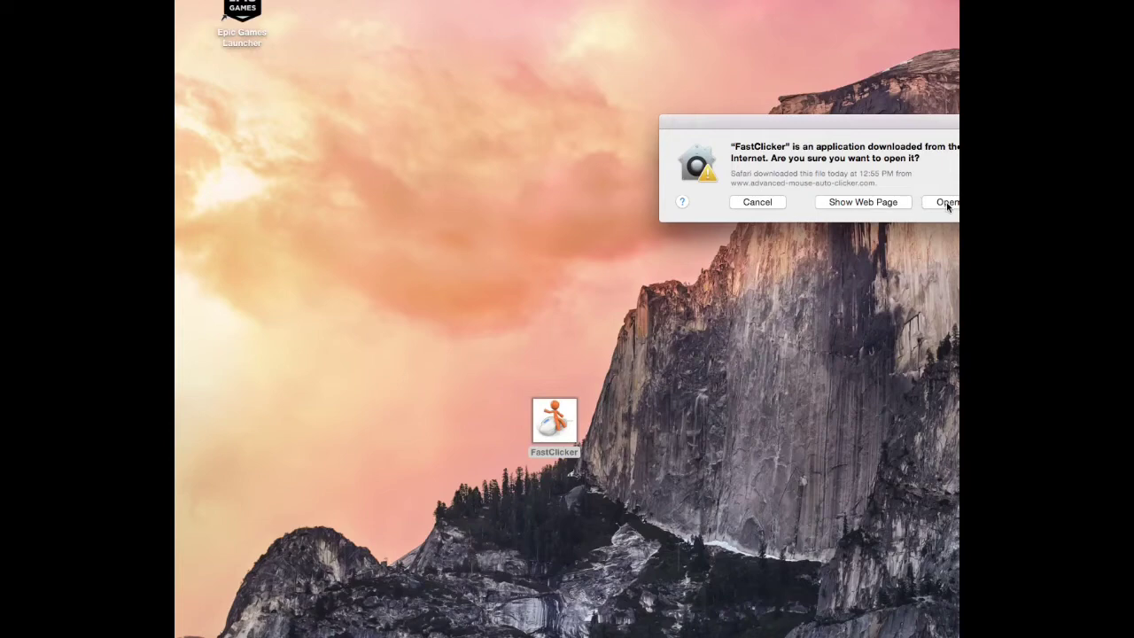
pyautogui.click(946, 202)
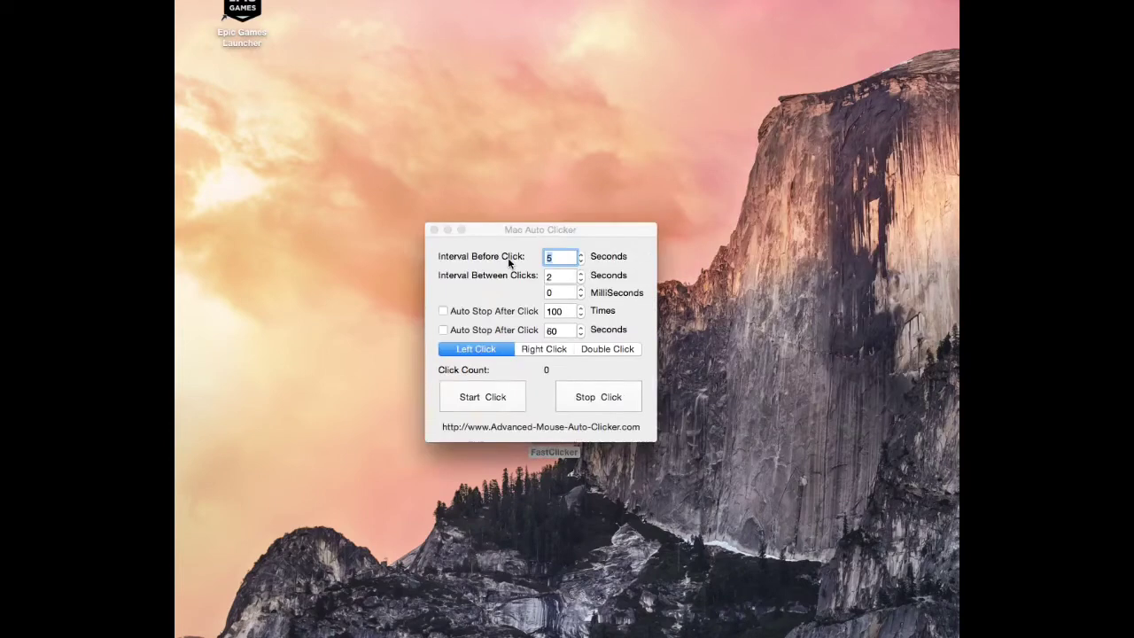
pyautogui.moveTo(567, 231); pyautogui.dragTo(476, 169)
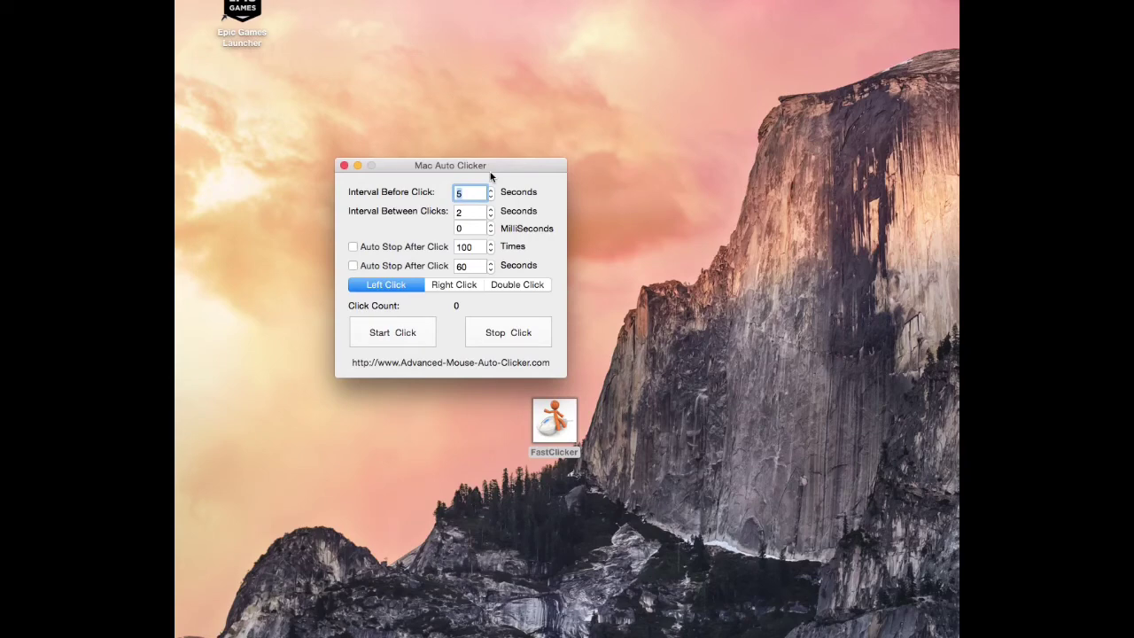
pyautogui.write('0')
pyautogui.press('BackSpace')
pyautogui.click(345, 166)
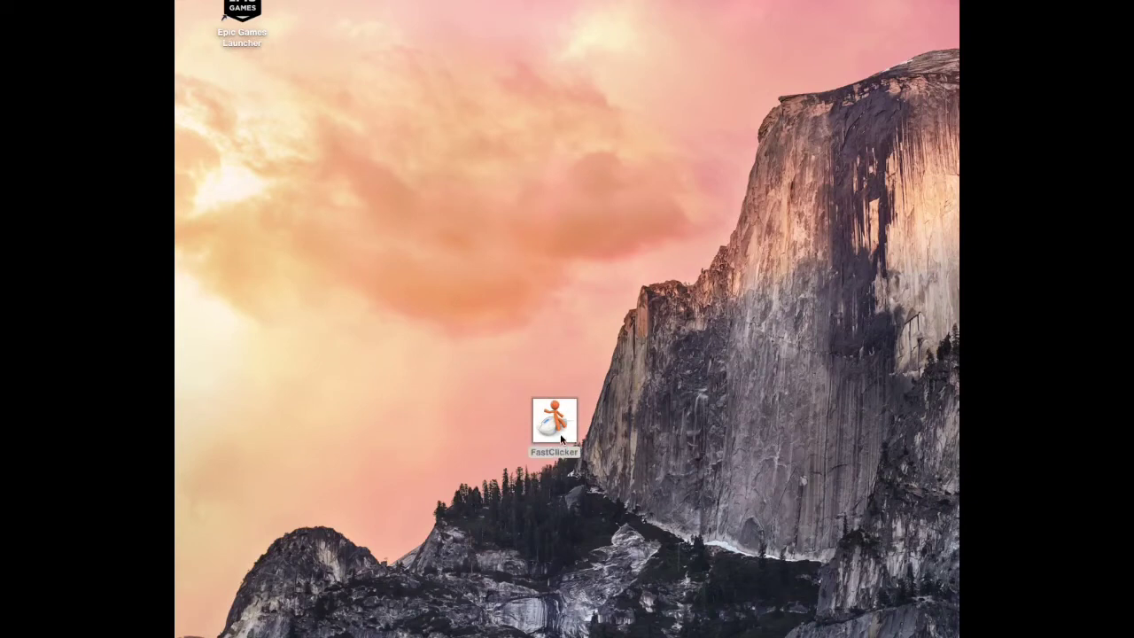
pyautogui.click(558, 423)
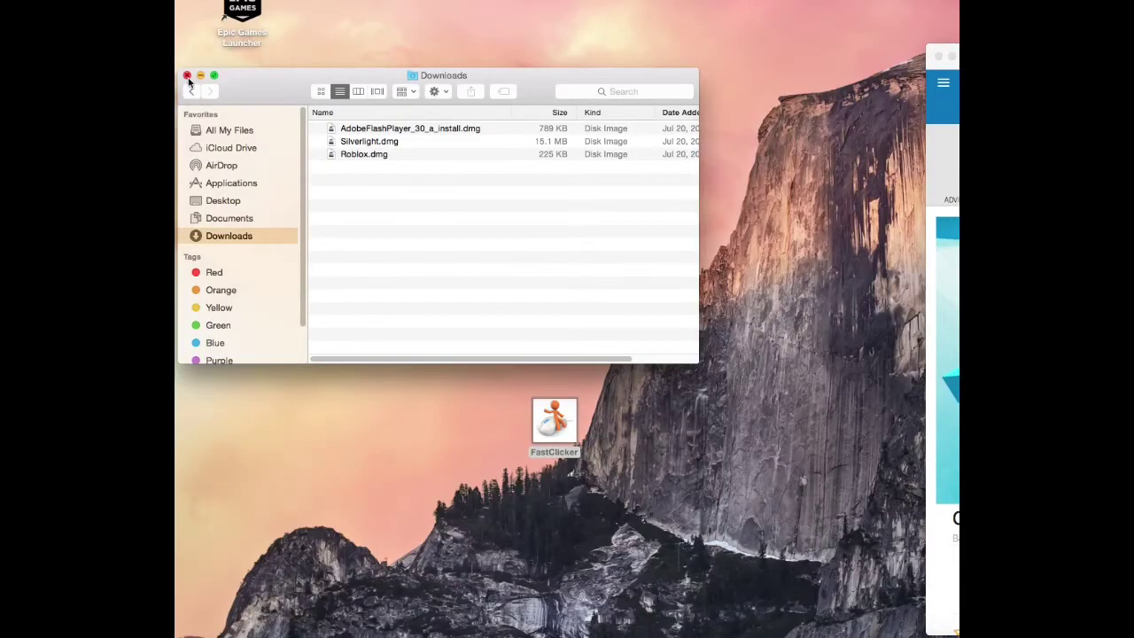
# Step: Close the leftover Finder windows and quit FastClicker from the Dock
pyautogui.click(187, 76)
pyautogui.click(939, 56)
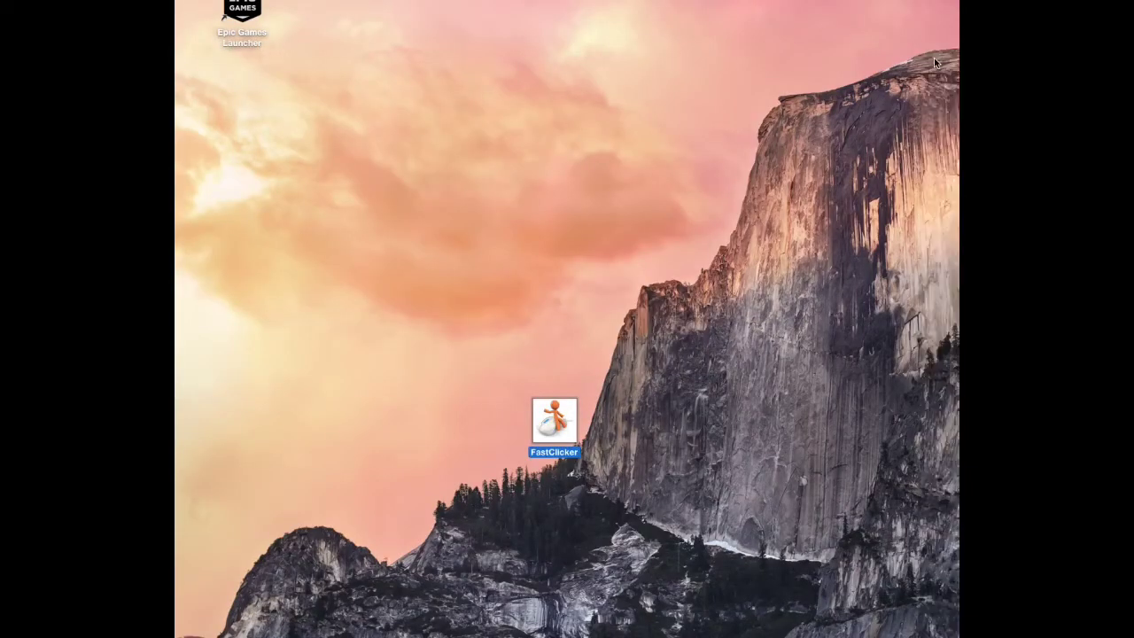
pyautogui.rightClick(463, 634)
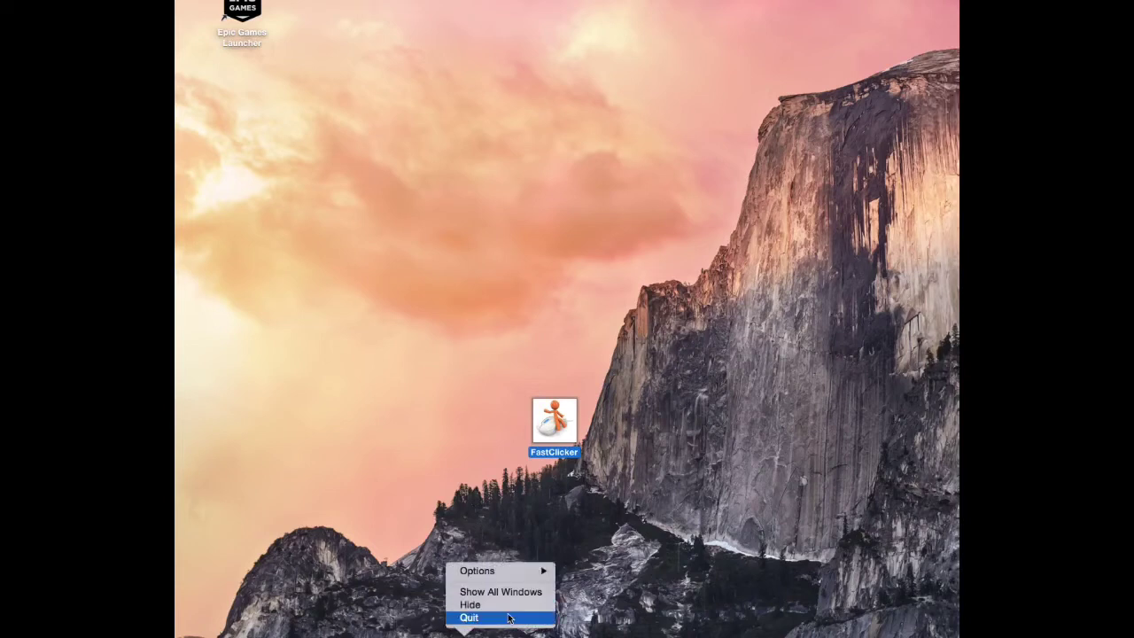
pyautogui.click(478, 615)
# Step: Relaunch FastClicker from its desktop icon, dismissing the file and Dock menus
pyautogui.rightClick(570, 426)
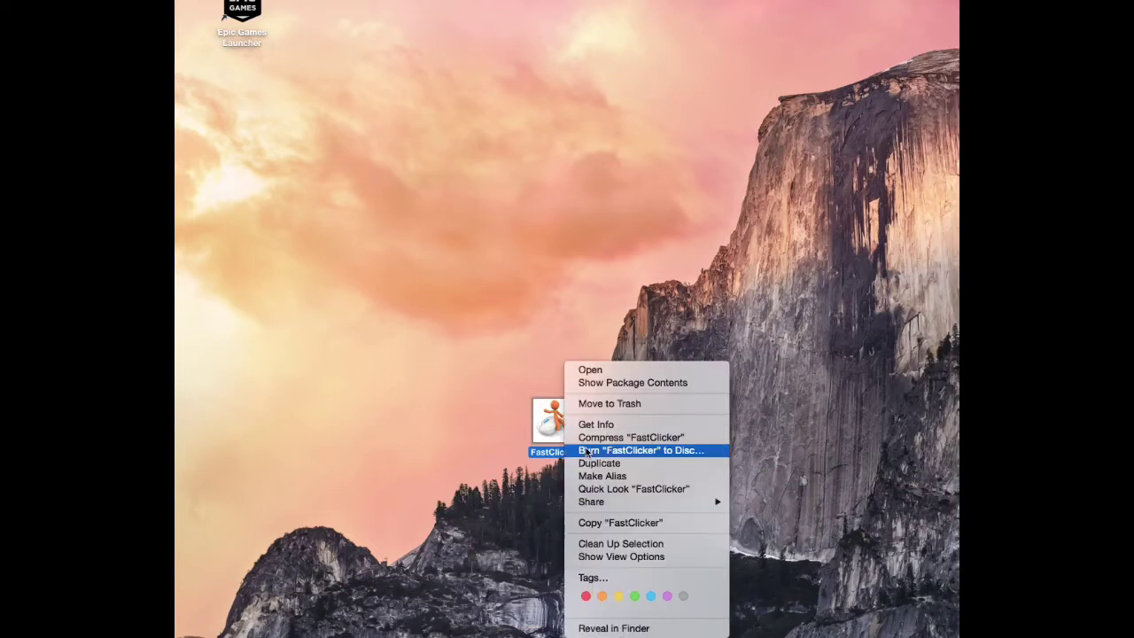
pyautogui.click(522, 461)
pyautogui.click(554, 426)
pyautogui.doubleClick(554, 427)
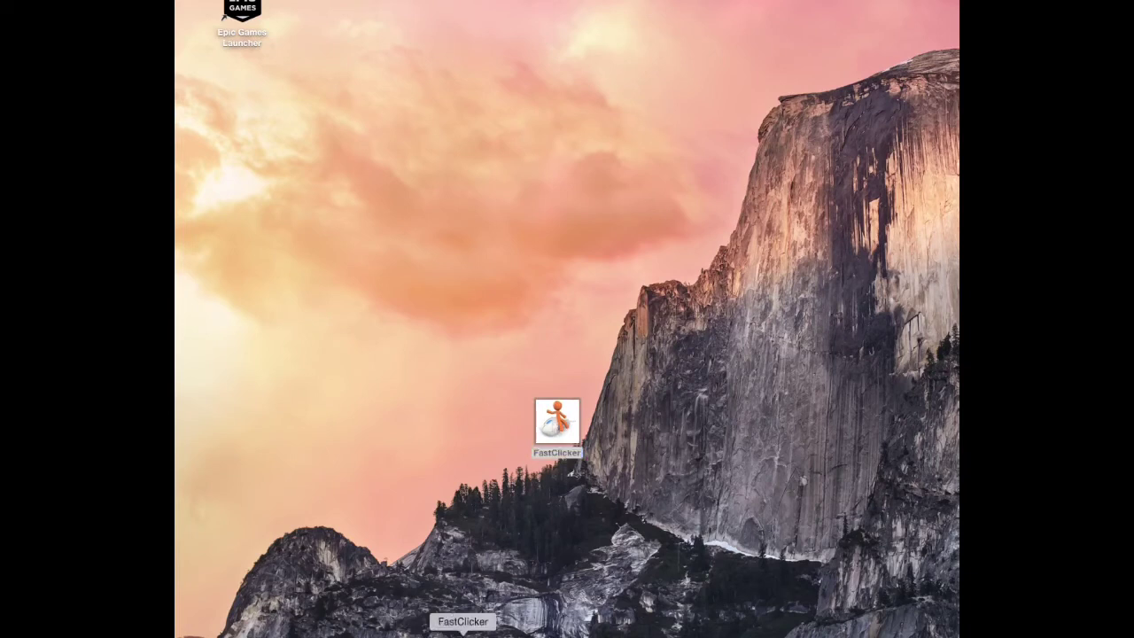
pyautogui.rightClick(462, 634)
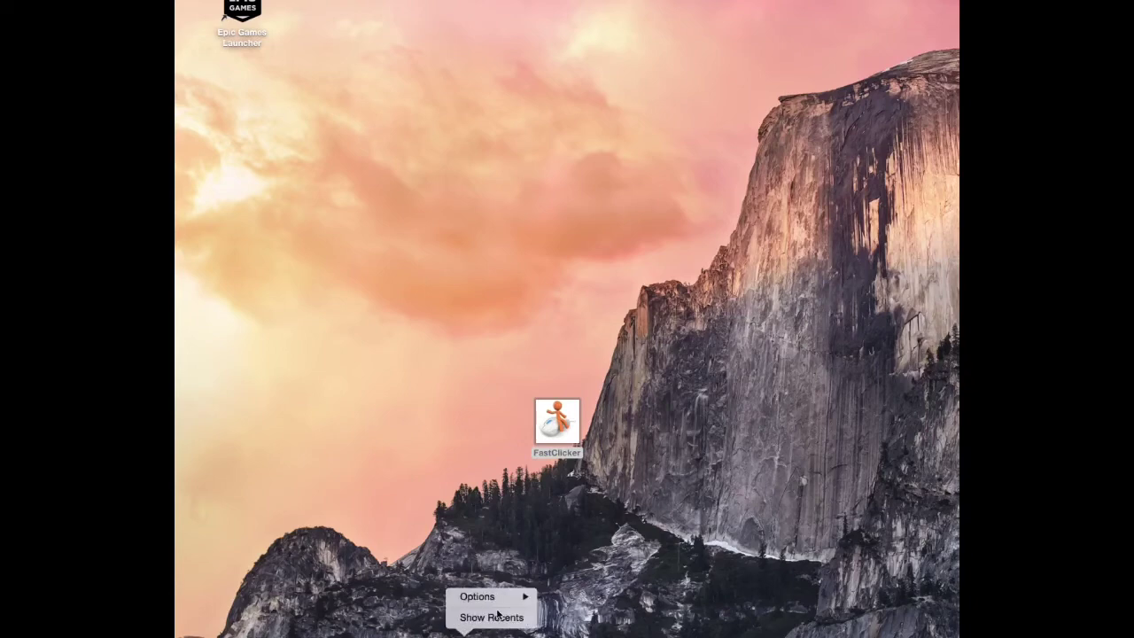
pyautogui.click(554, 426)
# Step: Try twice to move FastClicker to the Trash, dismissing the still-open warning each time
pyautogui.rightClick(565, 429)
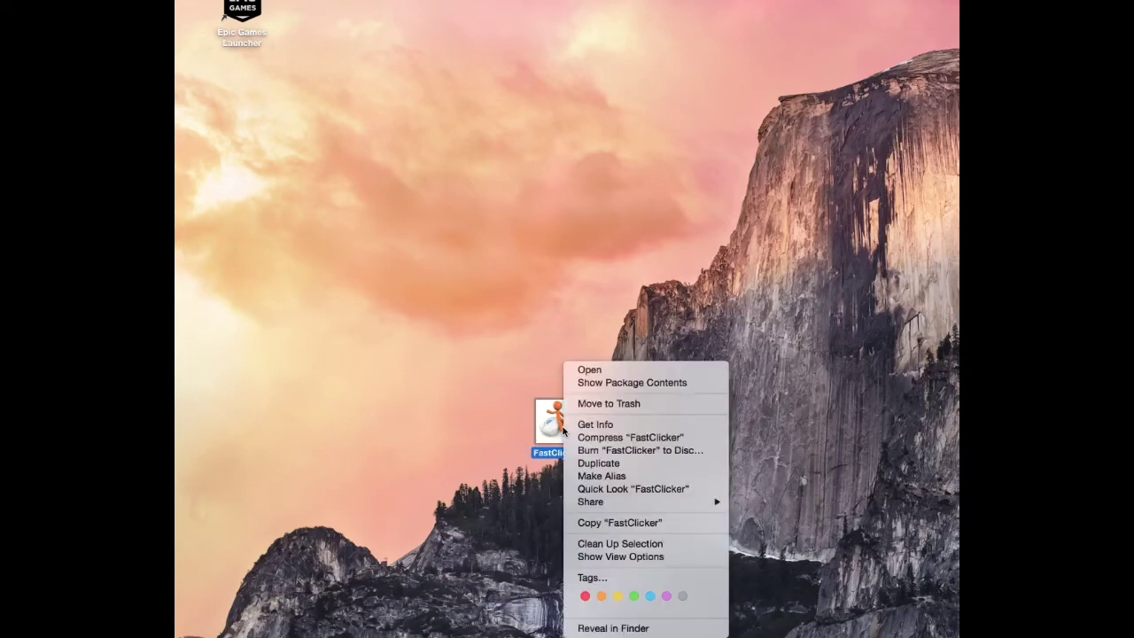
pyautogui.click(569, 403)
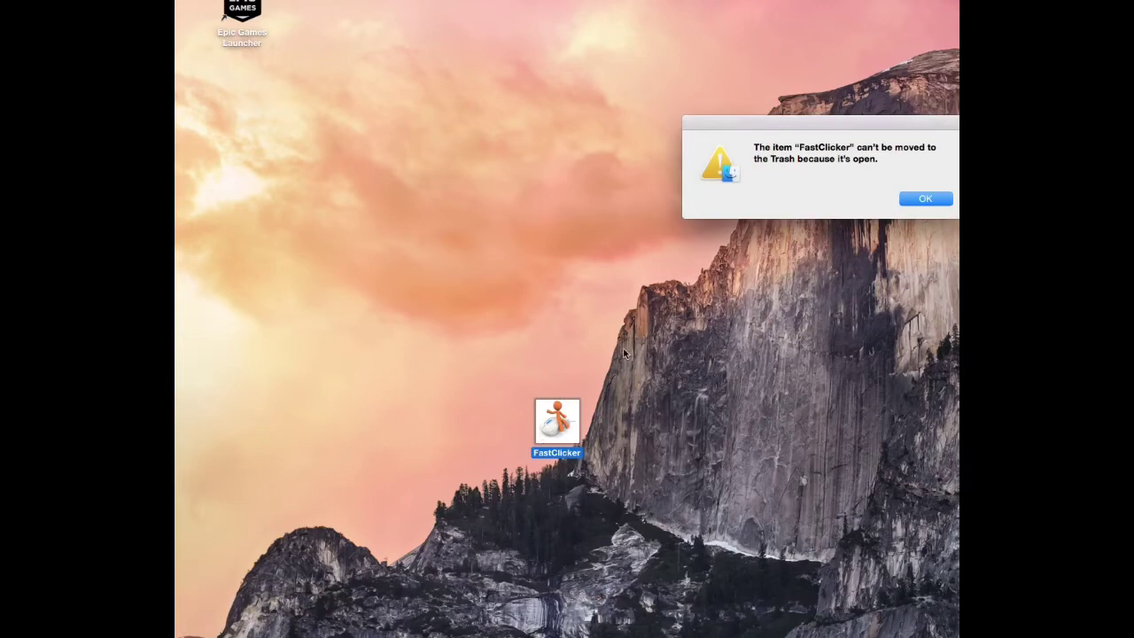
pyautogui.click(947, 199)
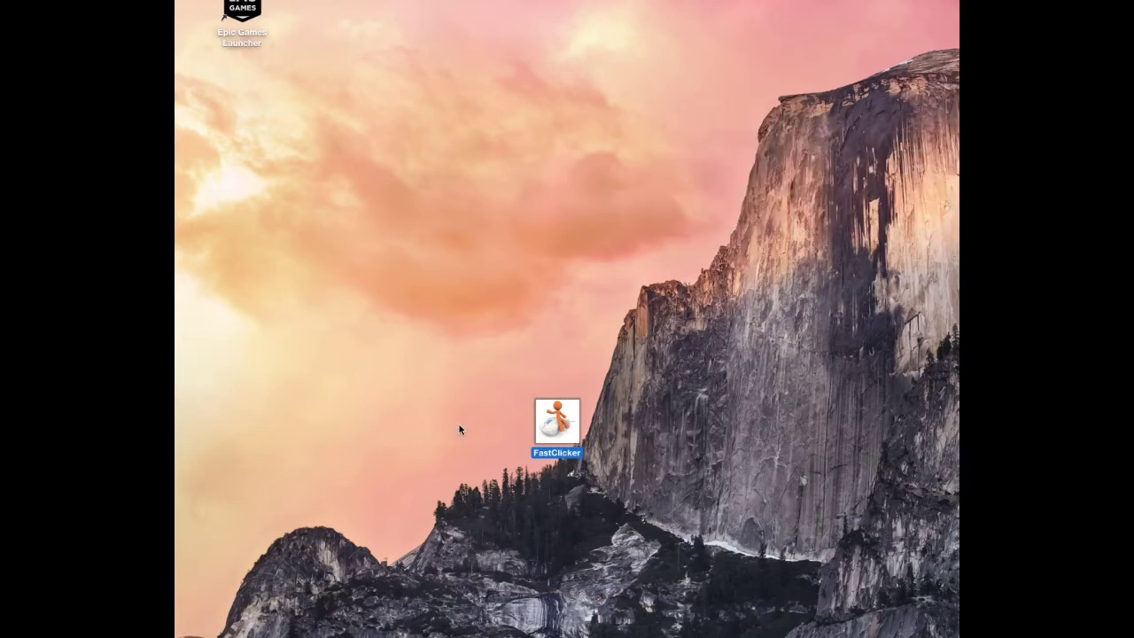
pyautogui.rightClick(577, 422)
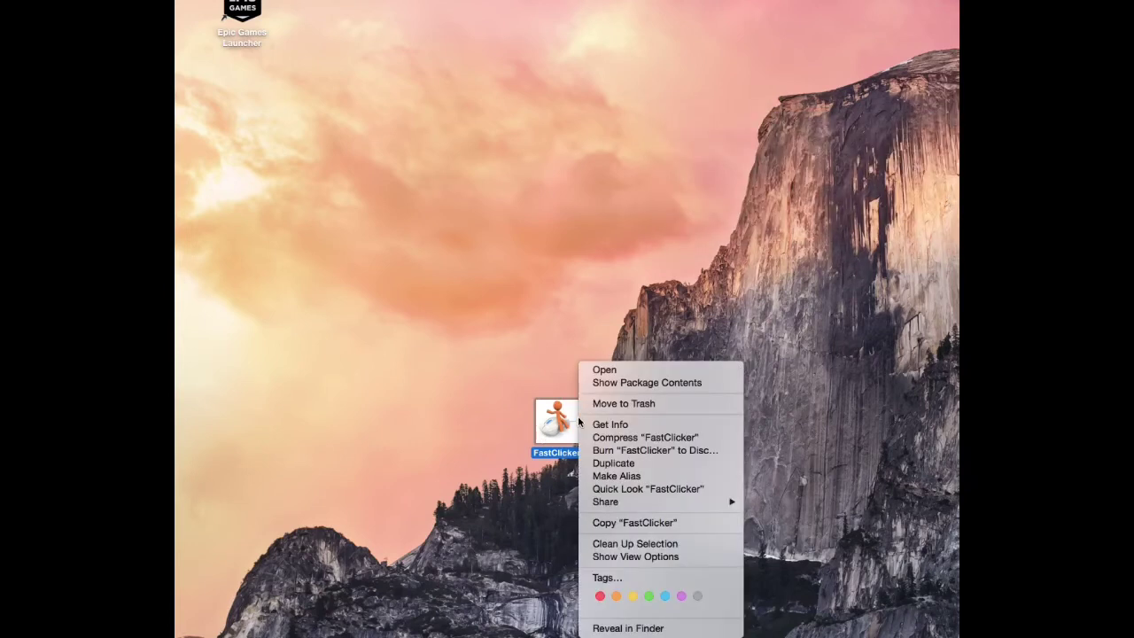
pyautogui.click(593, 406)
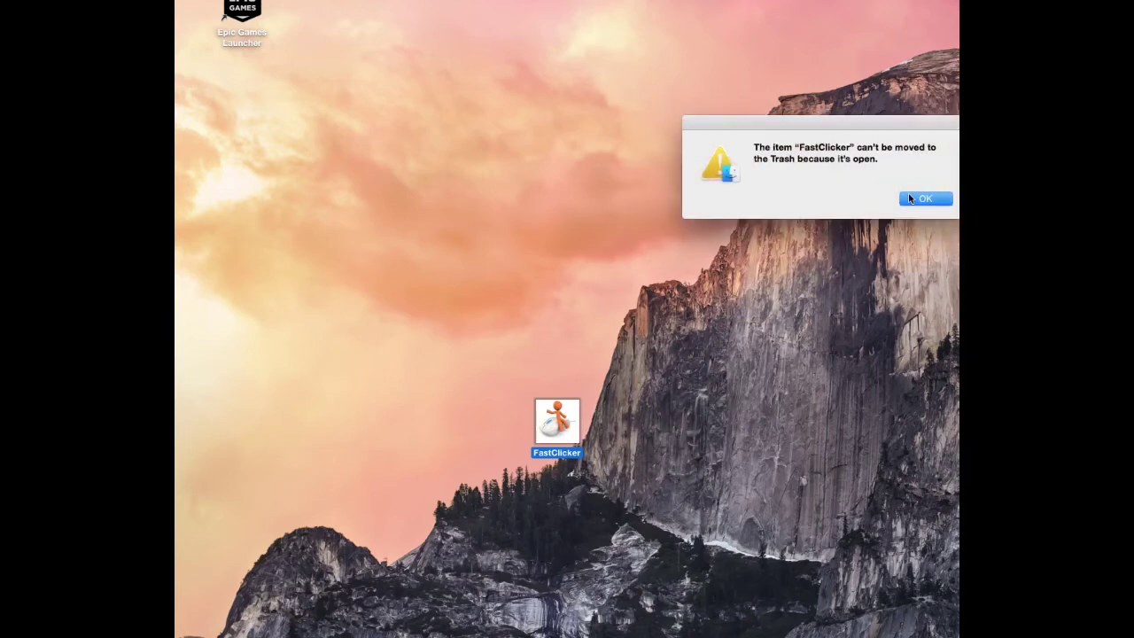
pyautogui.click(909, 199)
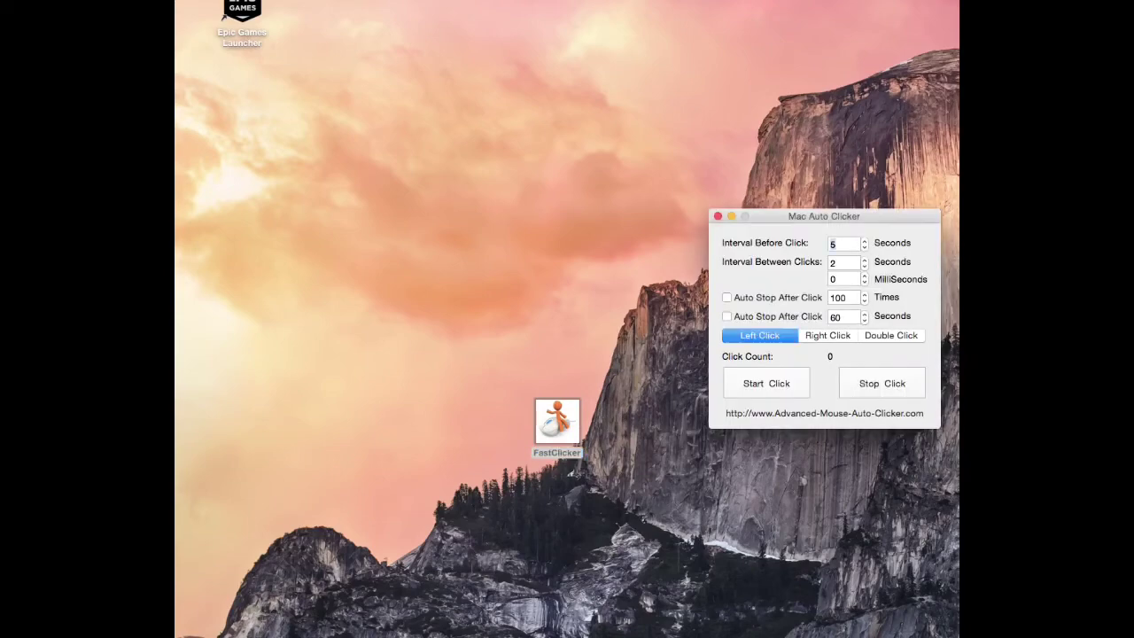
# Step: Move the Mac Auto Clicker window up and left toward the desktop centre, then deselect it
pyautogui.moveTo(838, 223); pyautogui.dragTo(649, 232)
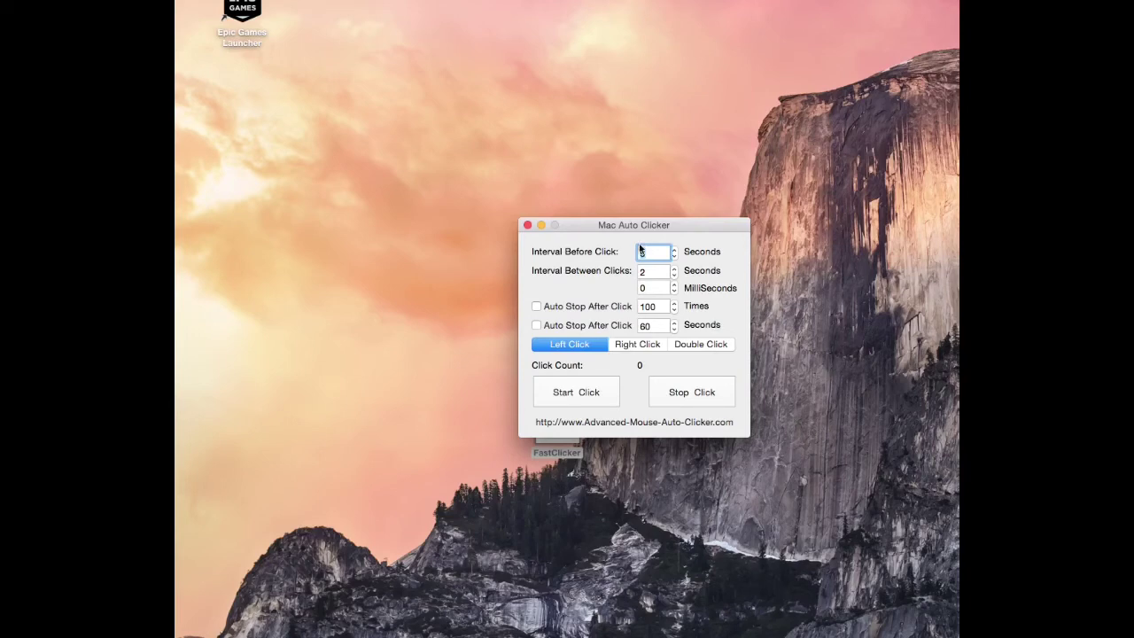
pyautogui.moveTo(626, 225); pyautogui.dragTo(543, 148)
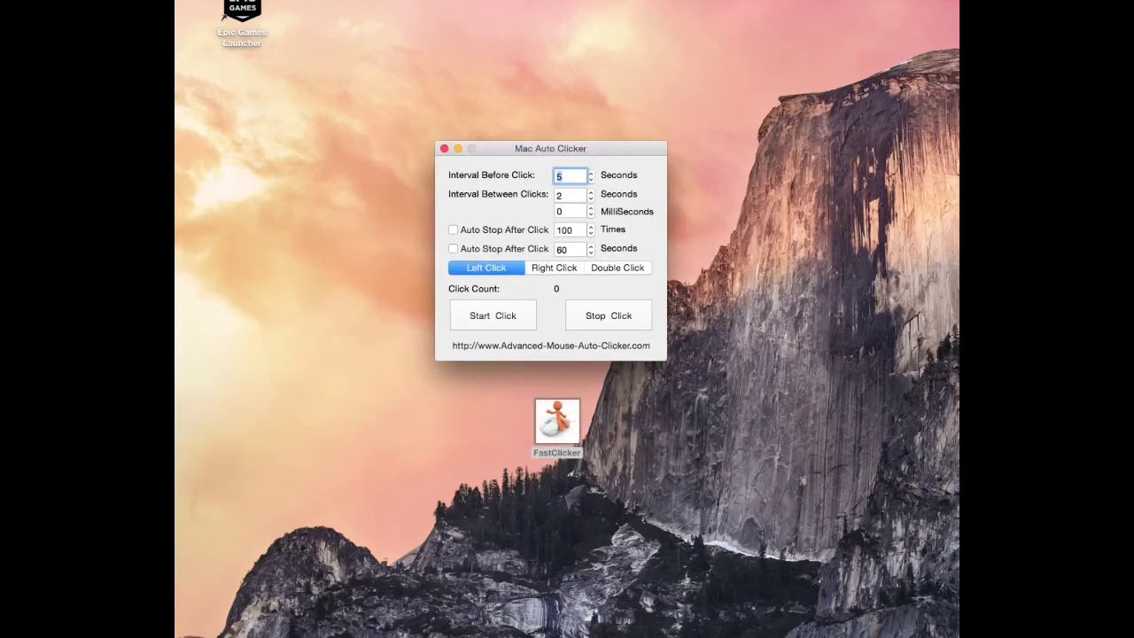
pyautogui.click(747, 518)
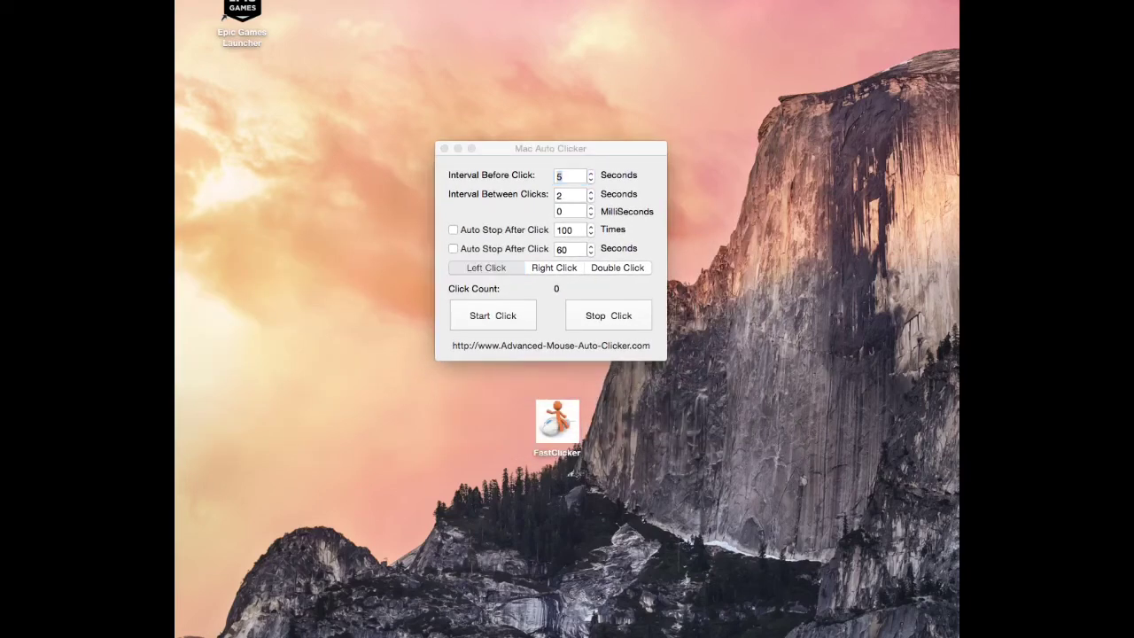